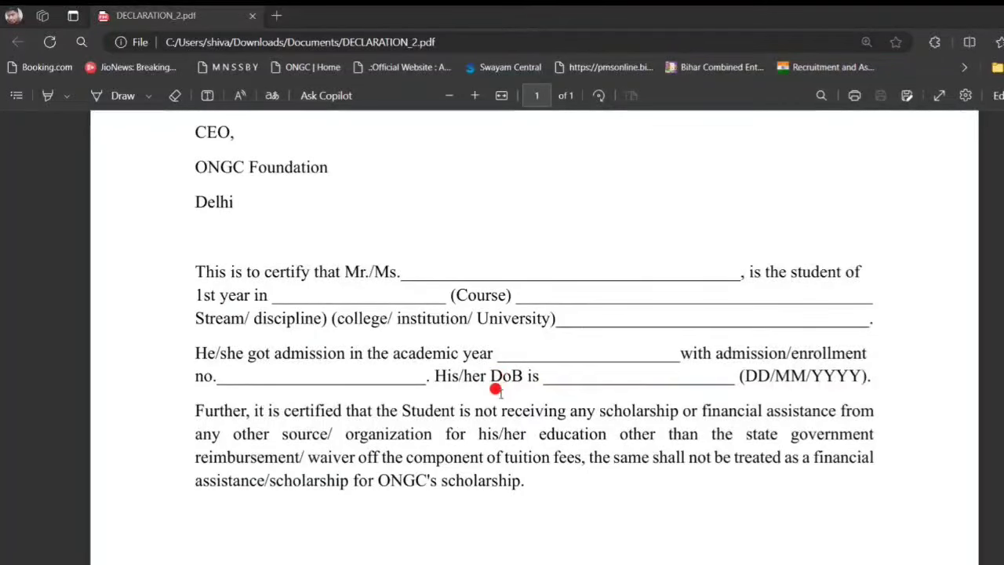
# Step: Read through the college declaration form down to the signature, name, designation and mobile number fields
pyautogui.scroll(-3, 592, 382)
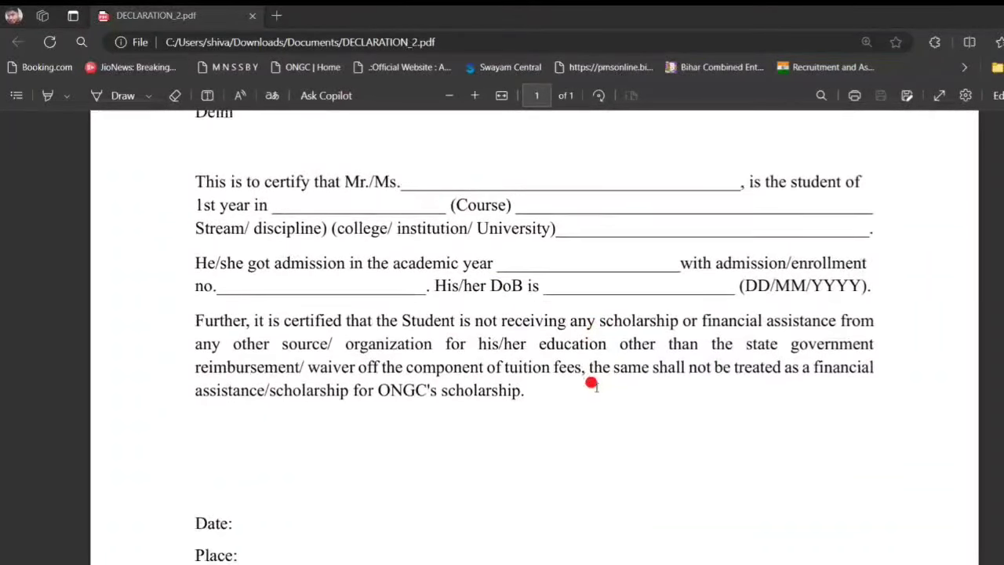
pyautogui.scroll(-2, 592, 383)
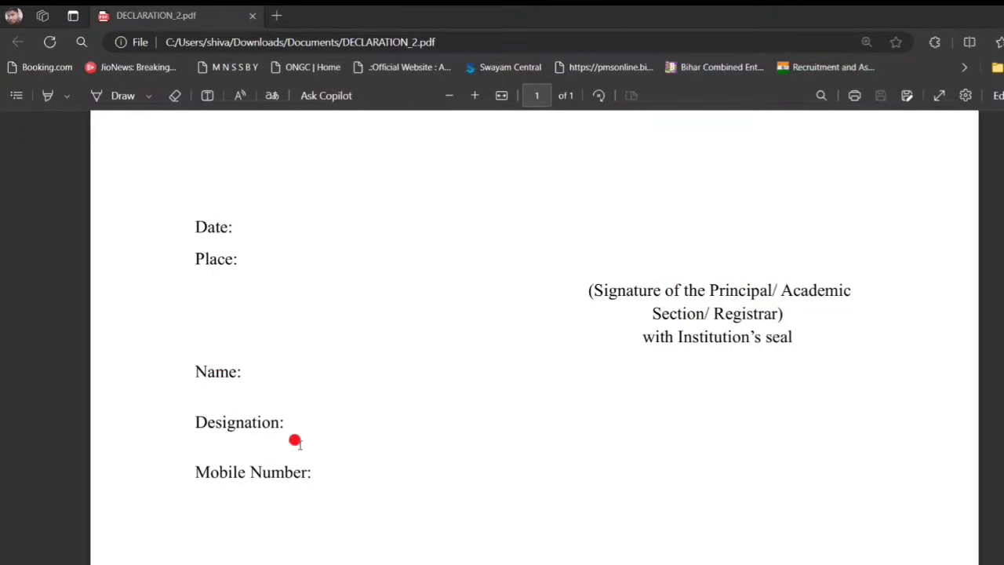
pyautogui.scroll(-1, 325, 452)
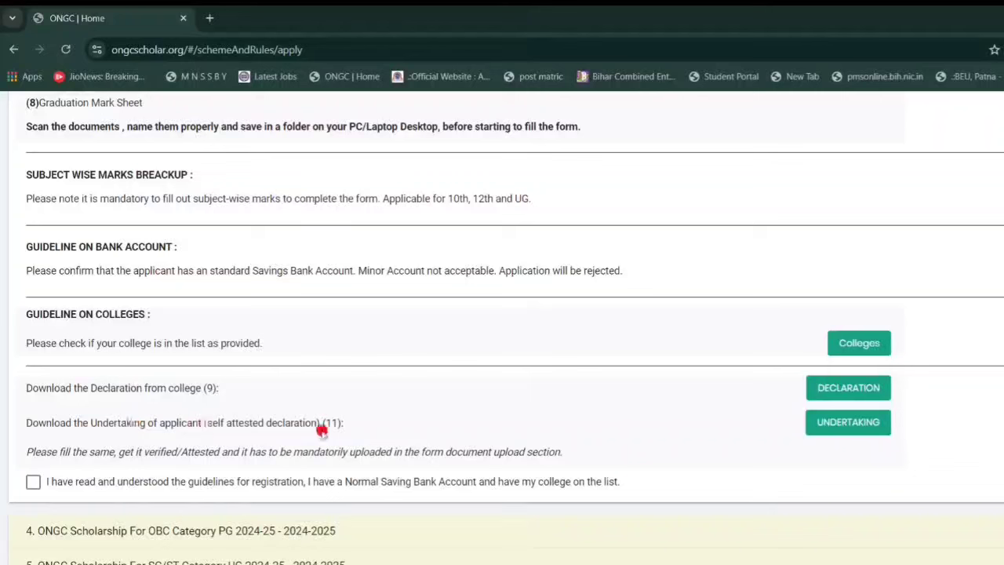
# Step: Open the applicant's self-attested undertaking form and read through its numbered conditions
pyautogui.click(824, 423)
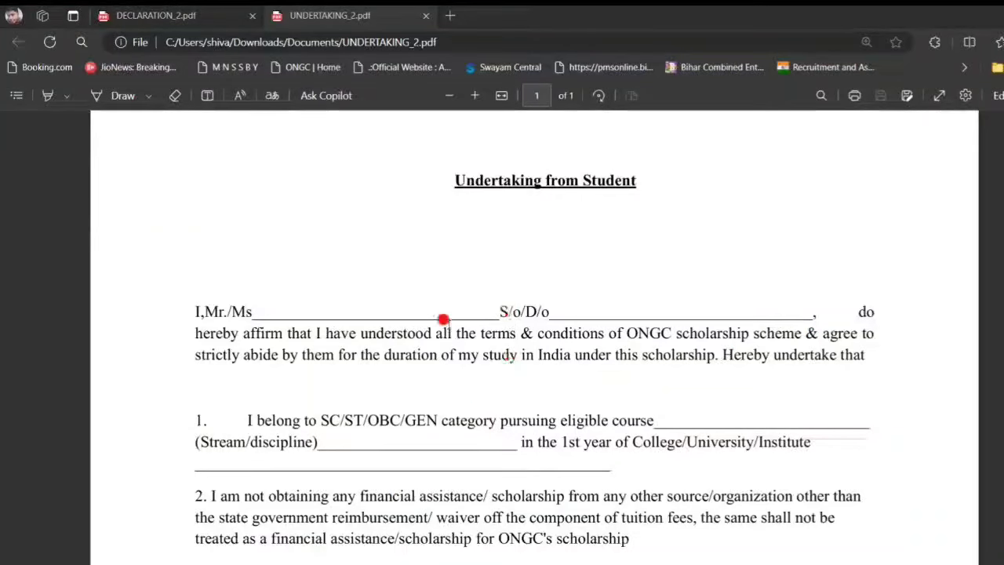
pyautogui.scroll(-2, 444, 318)
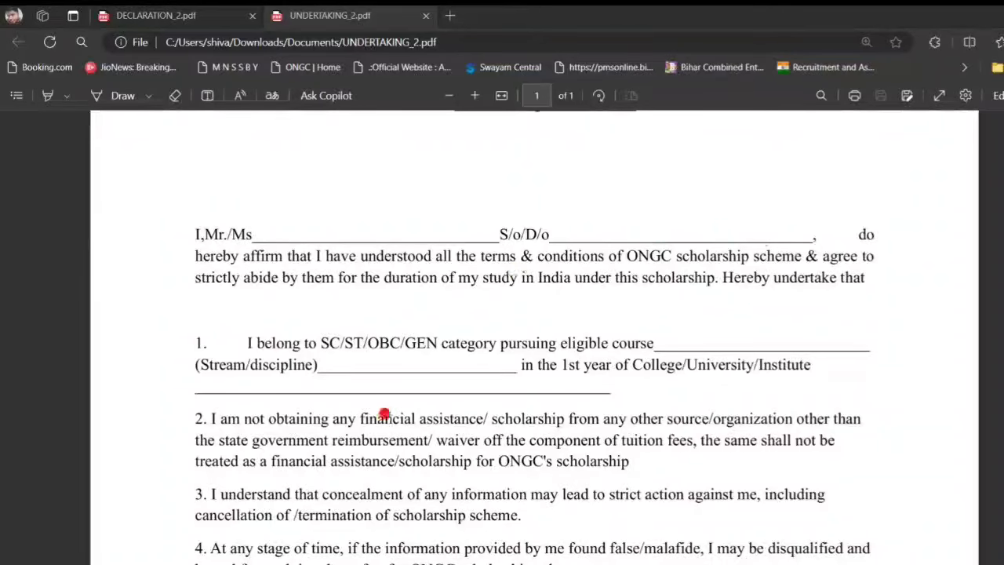
pyautogui.scroll(-3, 384, 413)
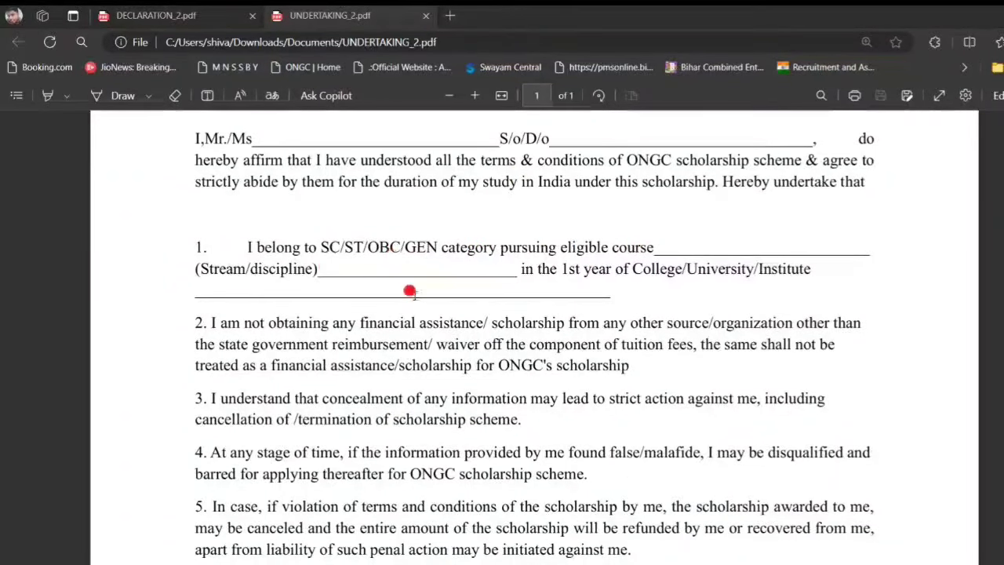
pyautogui.scroll(-7, 275, 284)
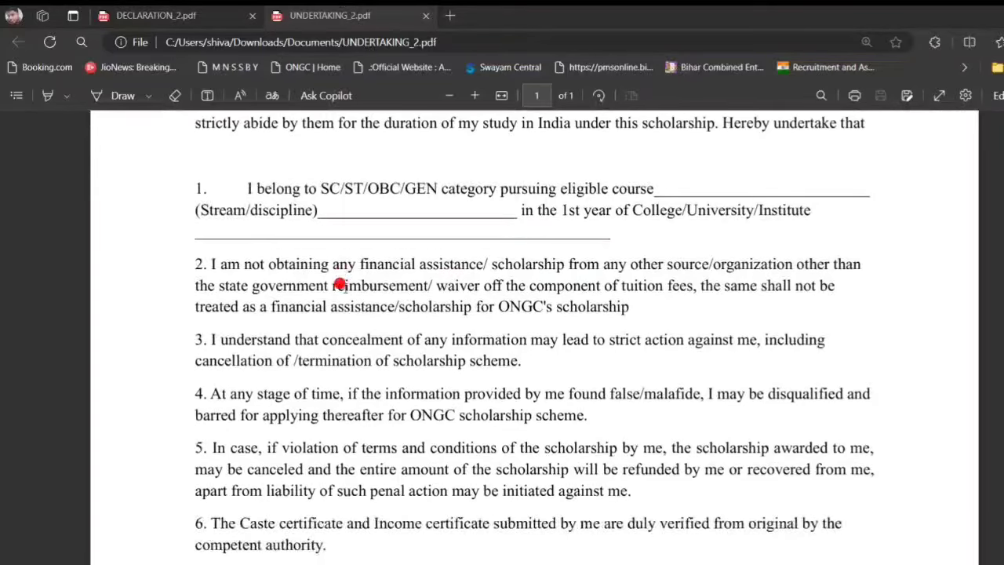
pyautogui.scroll(-5, 340, 283)
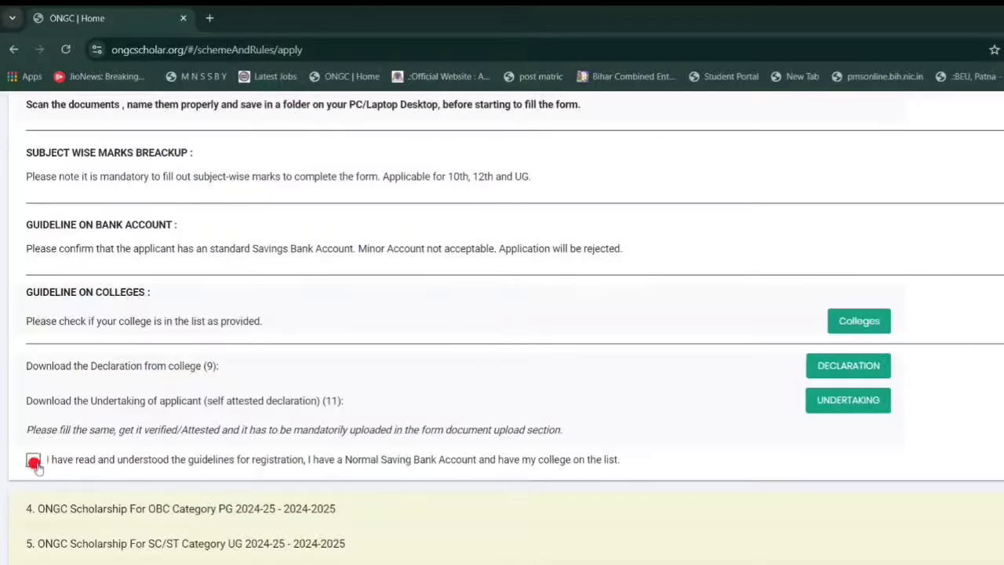
# Step: Accept the registration guidelines for the OBC Category UG scholarship and start the application
pyautogui.click(32, 461)
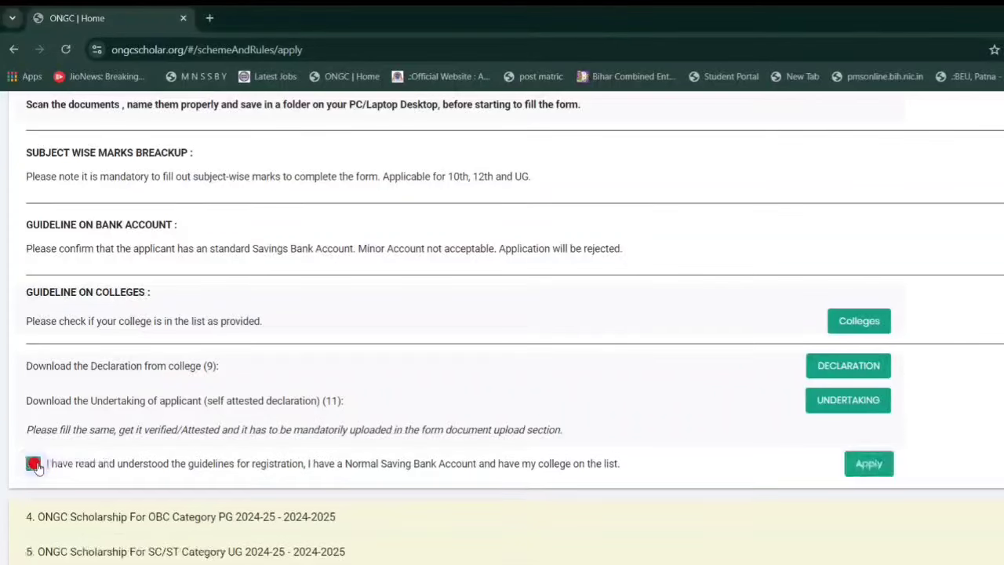
pyautogui.click(869, 465)
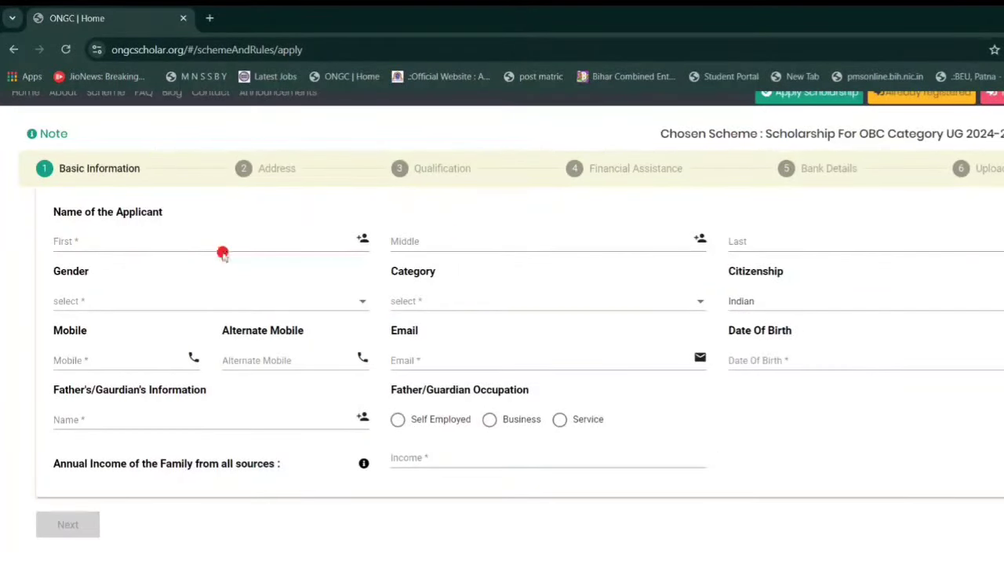
# Step: Fill in the basic information with the applicant's name, mobile number, e-mail, date of birth and father's name
pyautogui.click(237, 249)
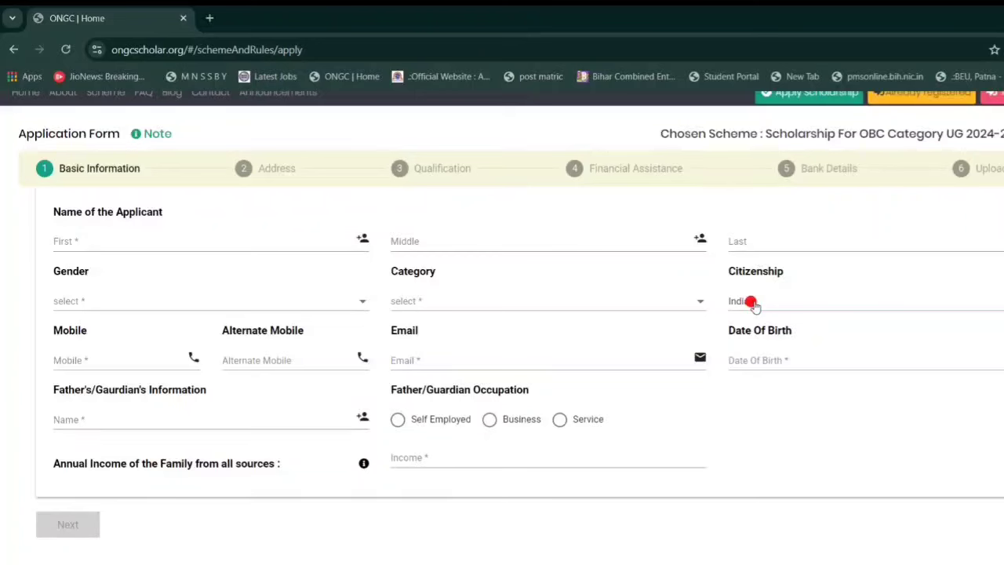
pyautogui.click(69, 359)
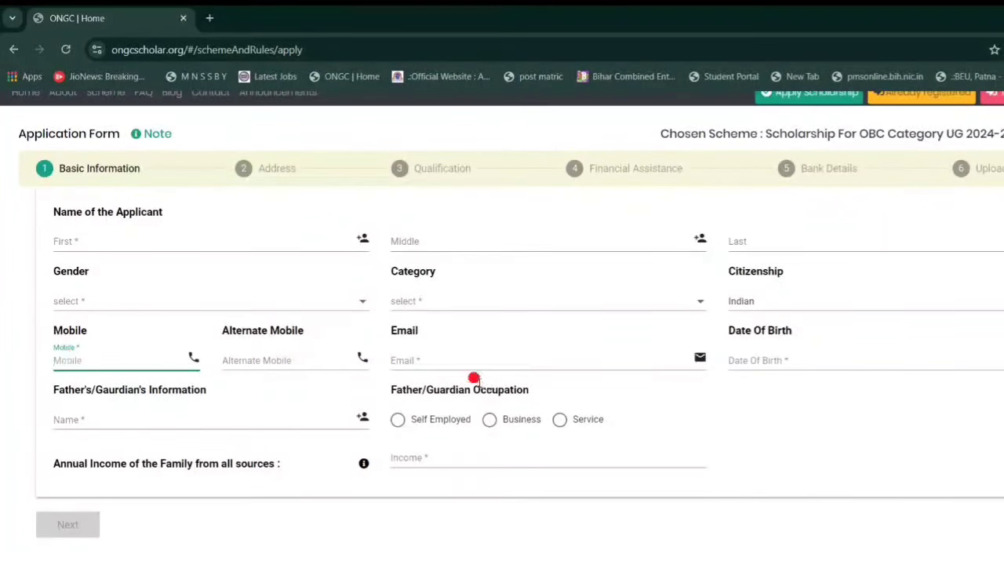
pyautogui.click(446, 357)
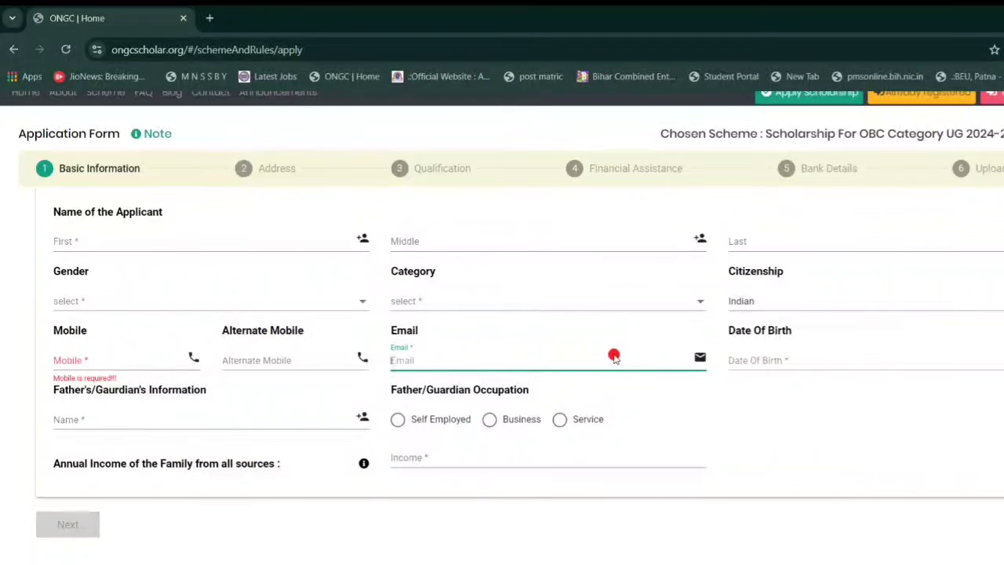
pyautogui.moveTo(768, 360)
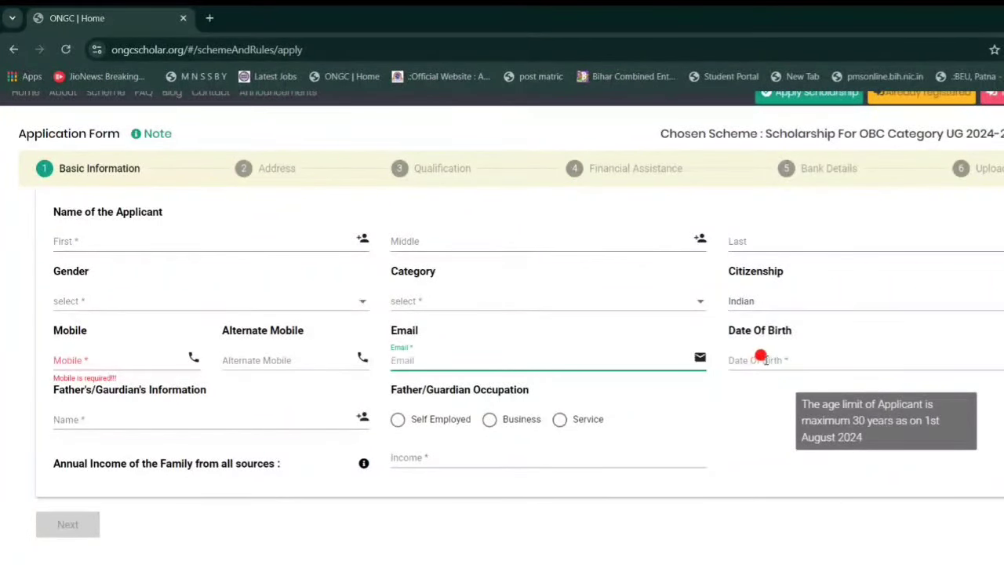
pyautogui.click(760, 358)
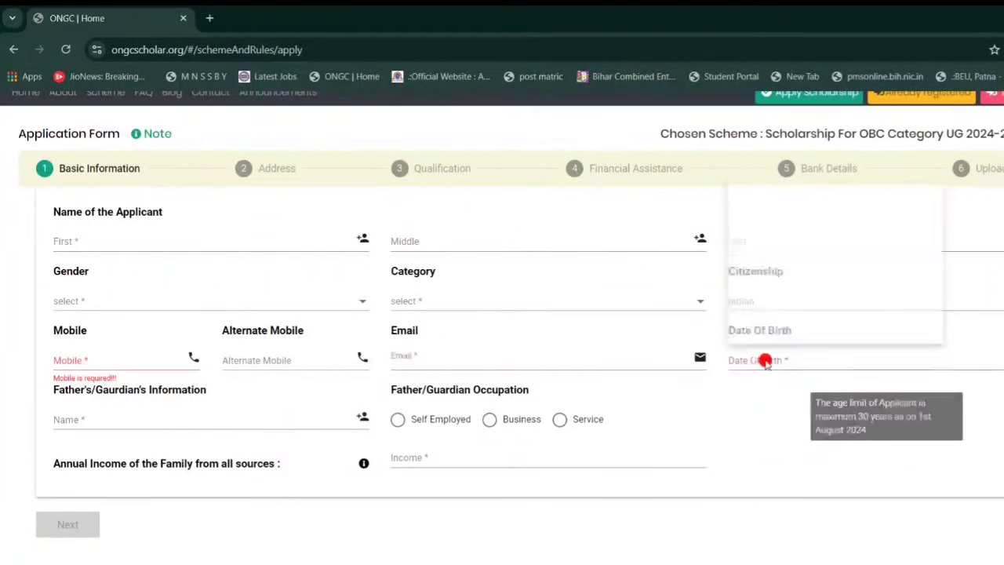
pyautogui.click(93, 419)
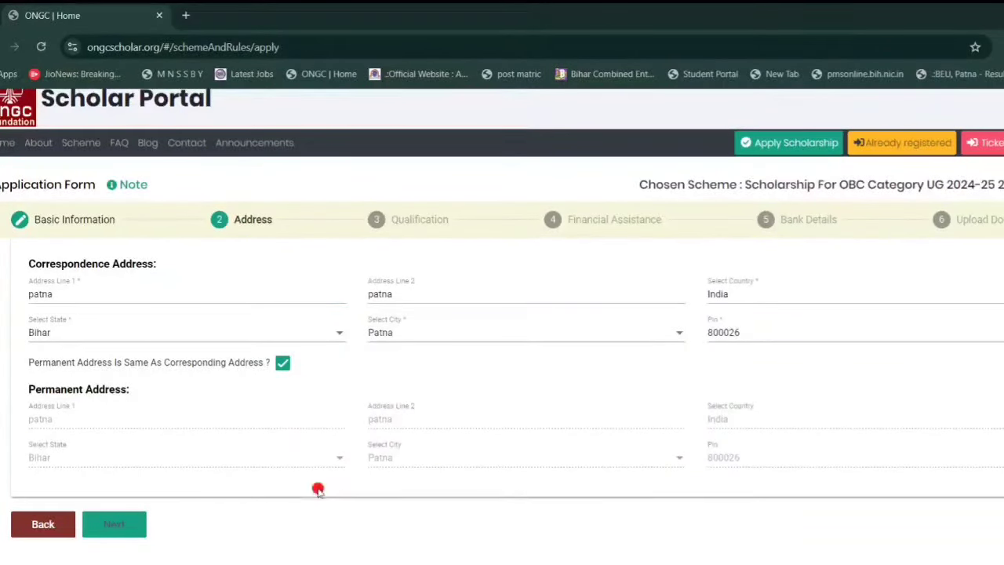
# Step: Submit the address section and set the institute details to Muzaffarpur Institute of Technology, AICTE, 4-year Engineering course, Semester academic type
pyautogui.click(113, 524)
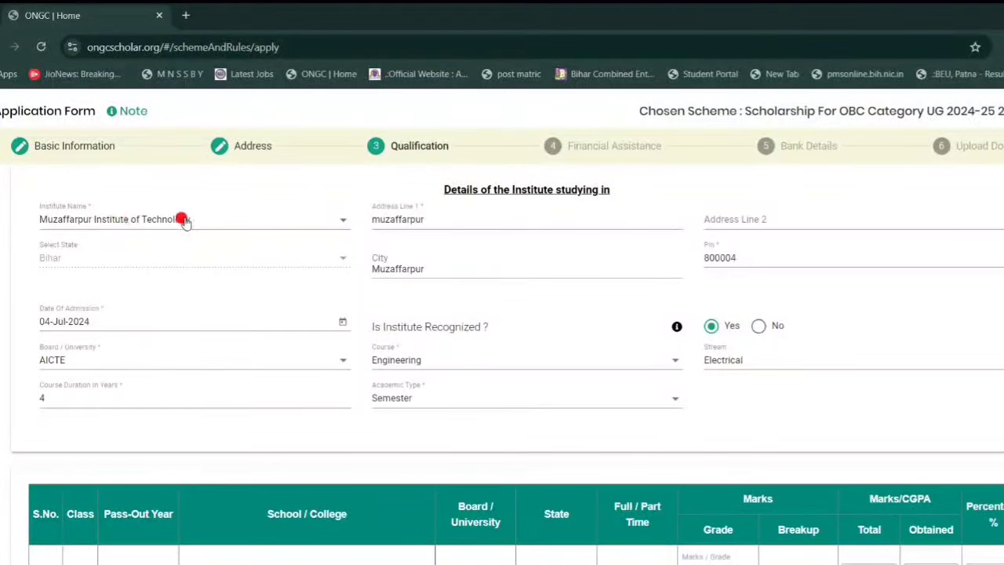
pyautogui.click(212, 220)
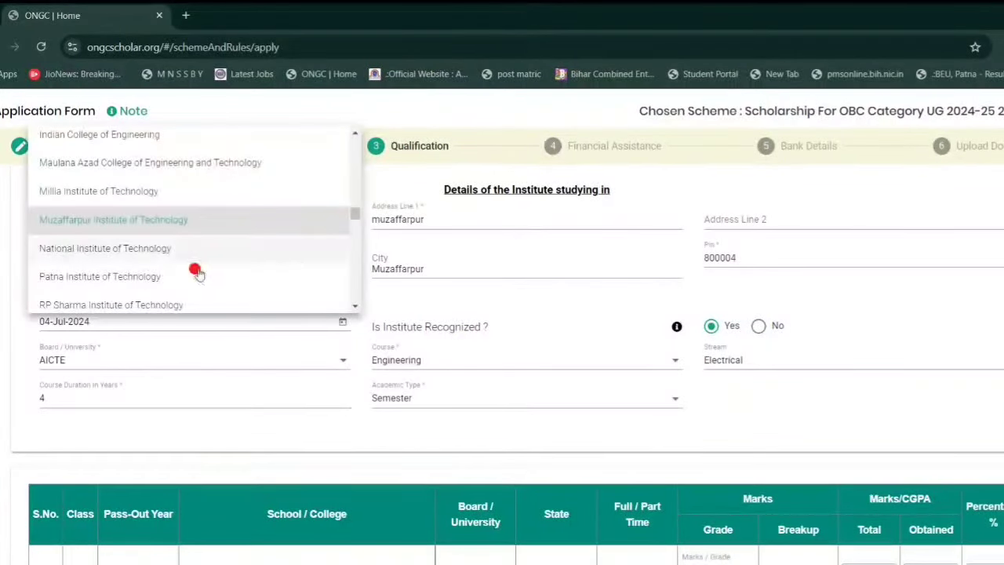
pyautogui.click(199, 355)
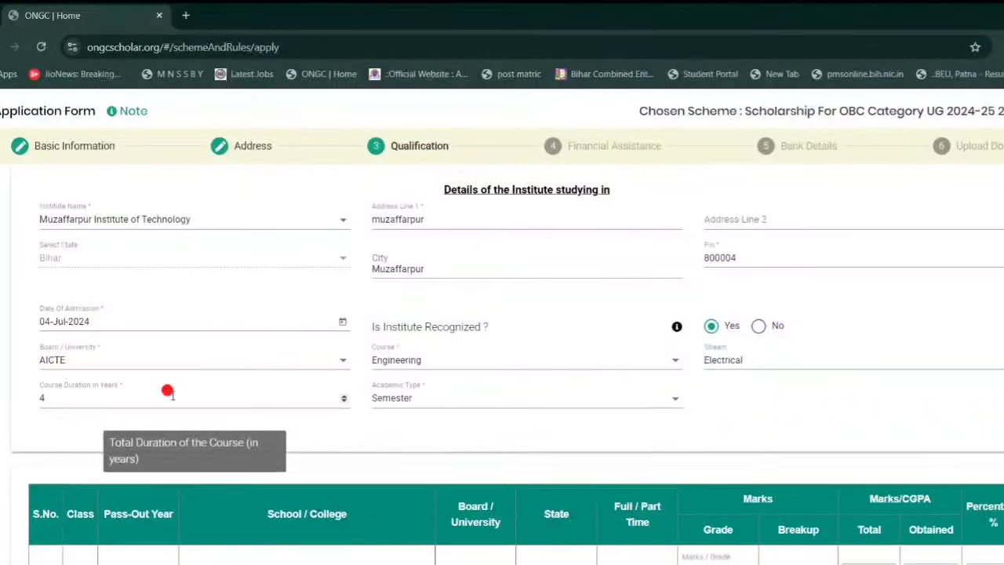
pyautogui.click(409, 400)
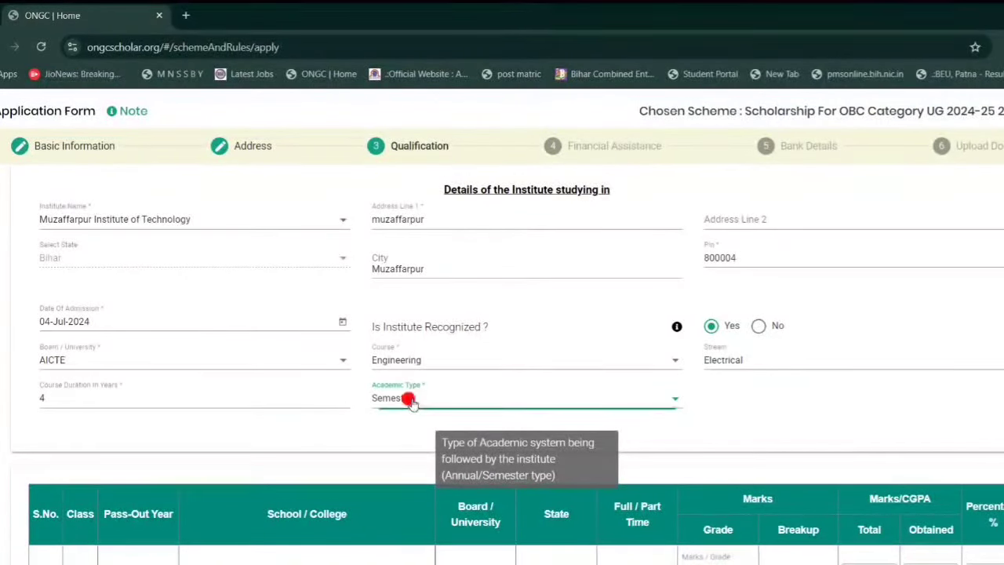
pyautogui.click(384, 401)
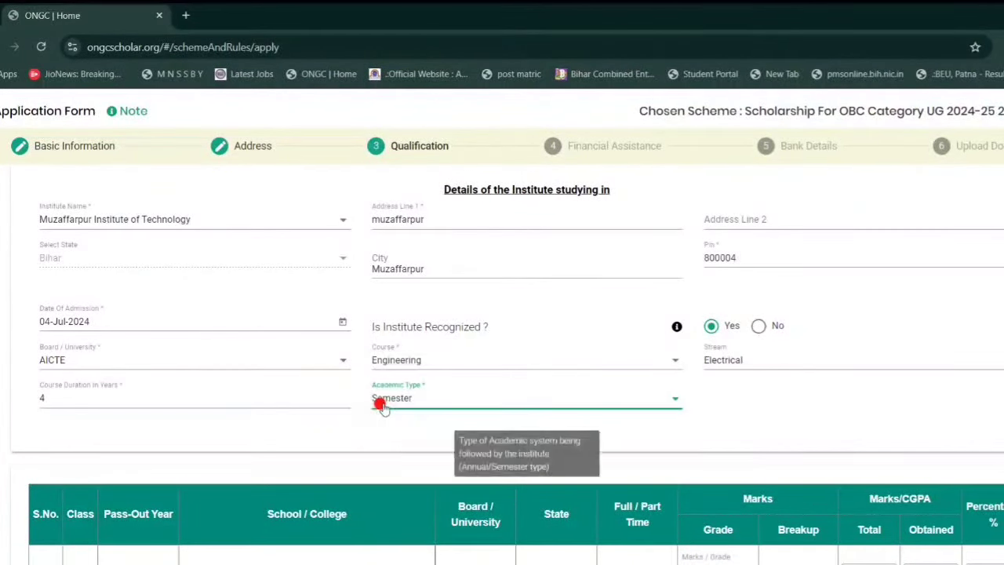
# Step: Enter and save the Xth marks breakup: Hindi Core 75, Sanskrit Core 85, Mathematics 90, Geography 80, Physics 70 theory and 20 practical
pyautogui.scroll(-2, 118, 379)
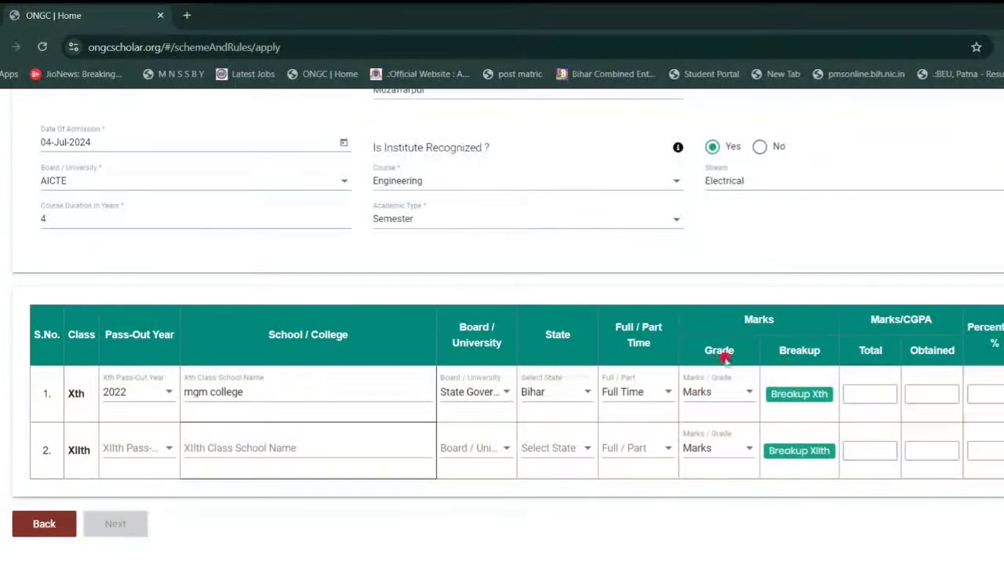
pyautogui.click(804, 396)
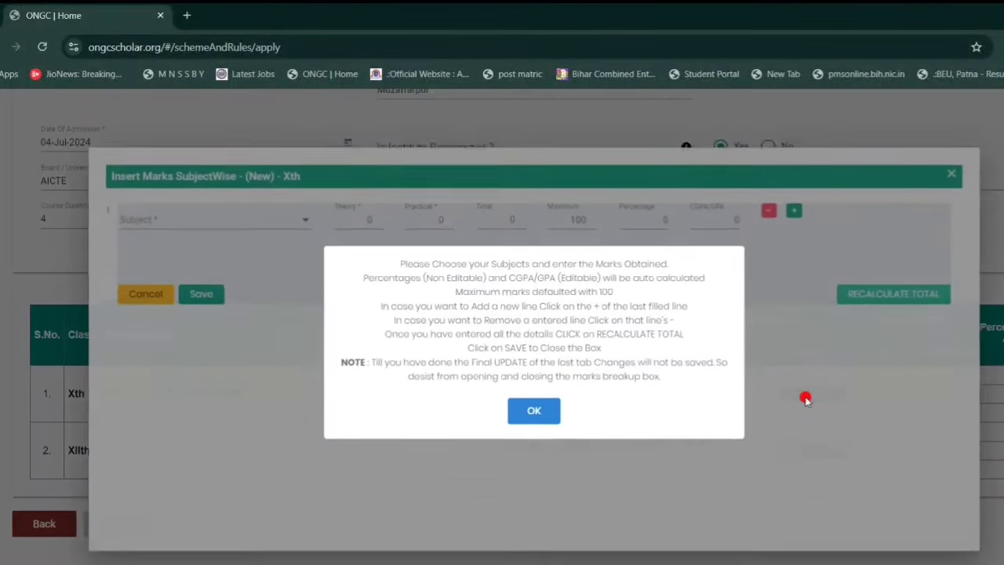
pyautogui.click(540, 413)
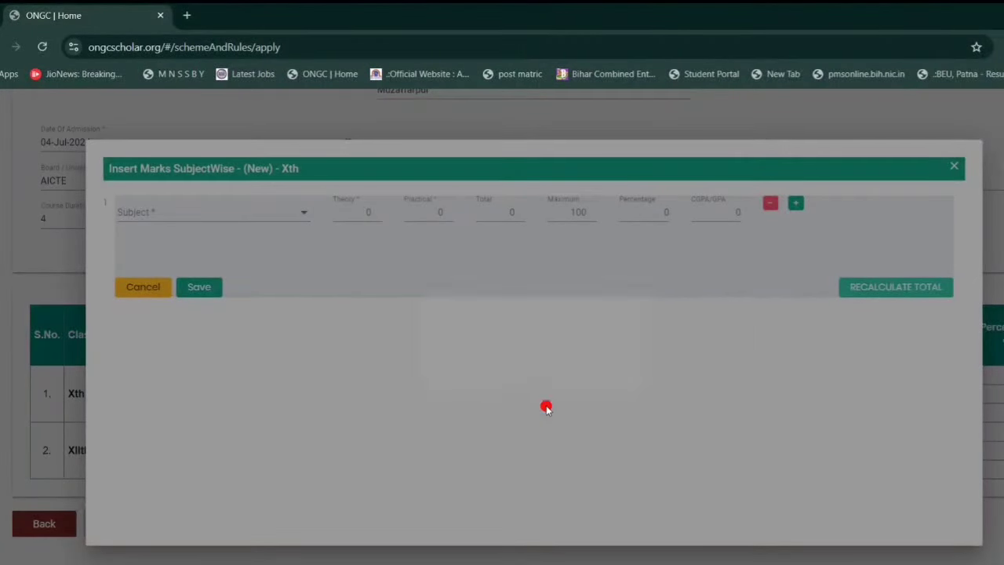
pyautogui.click(196, 212)
pyautogui.scroll(-4, 190, 287)
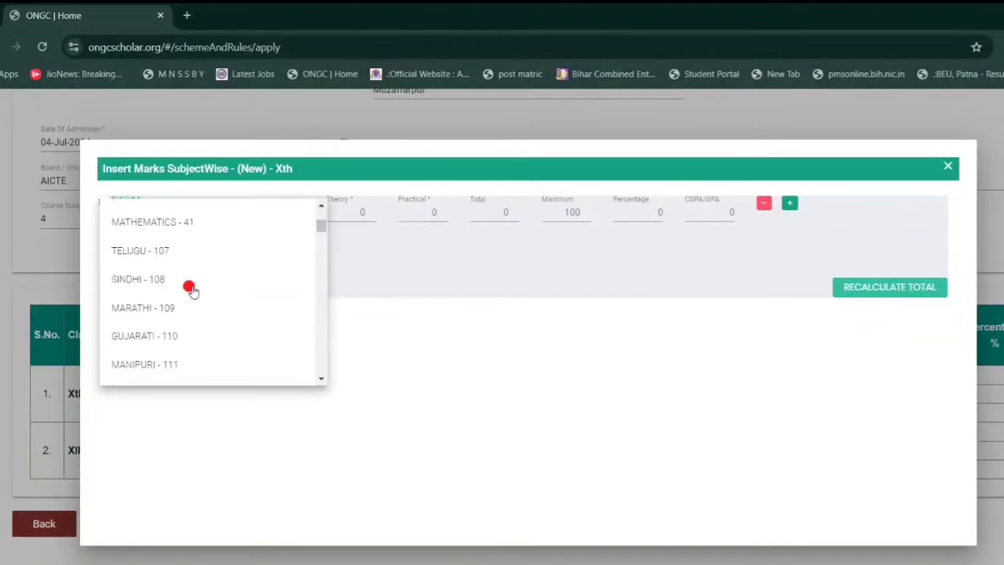
pyautogui.scroll(-5, 190, 289)
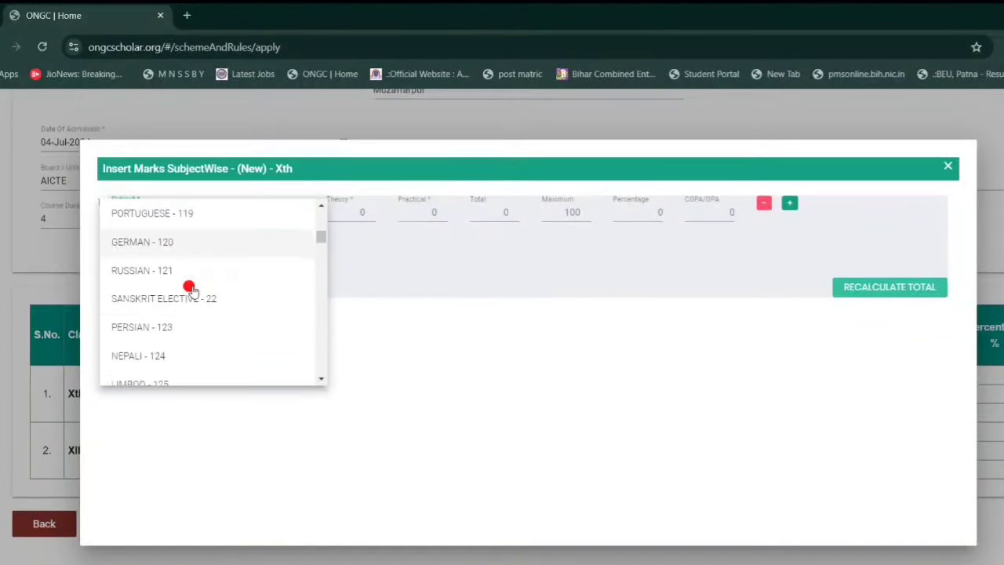
pyautogui.scroll(-5, 190, 289)
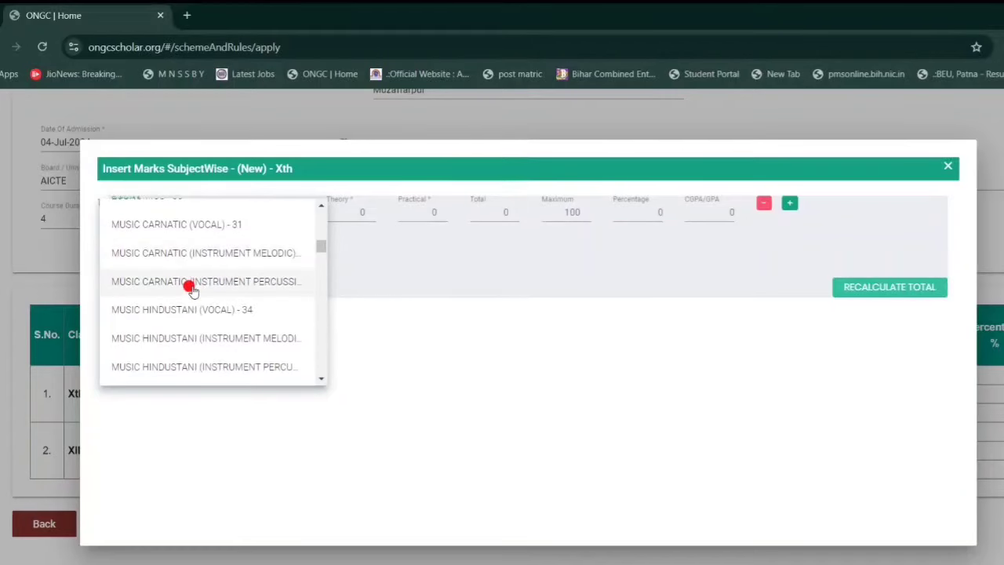
pyautogui.scroll(-3, 191, 290)
pyautogui.scroll(-5, 192, 289)
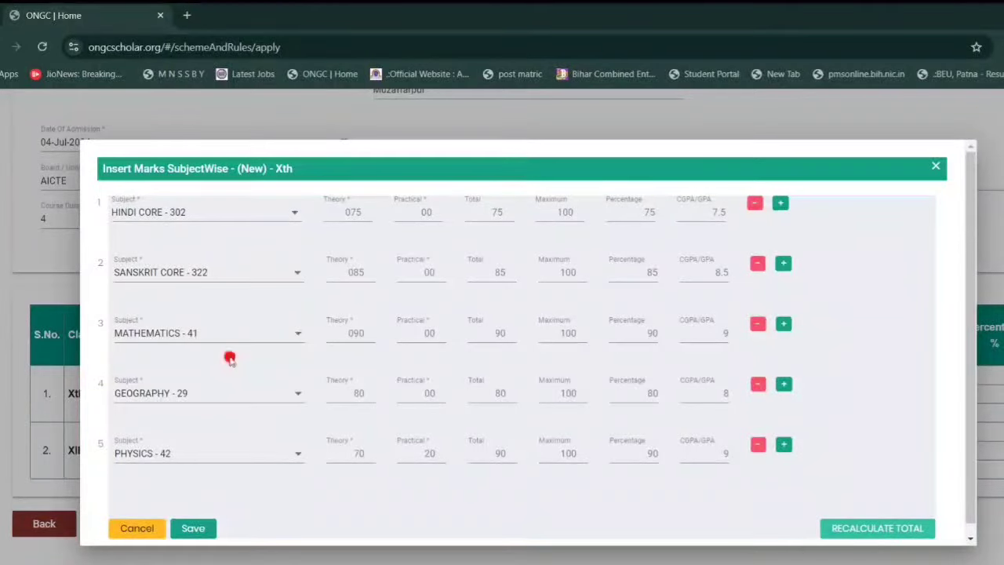
pyautogui.click(194, 529)
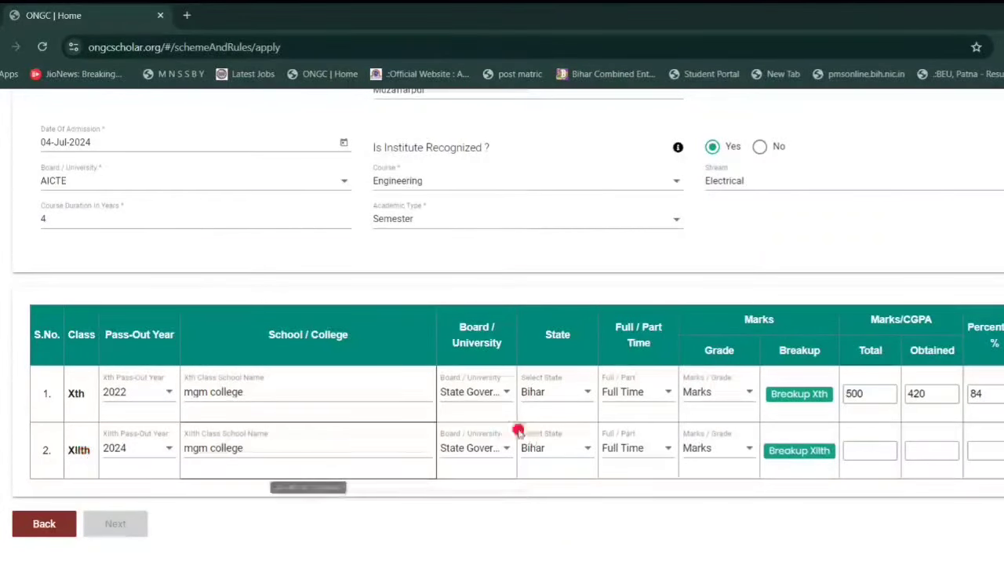
# Step: Save the XIIth marks for Hindi Elective 40, English Elective 130, Chemistry 90, Physics 90 and Mathematics 90, and submit the qualification section
pyautogui.click(794, 452)
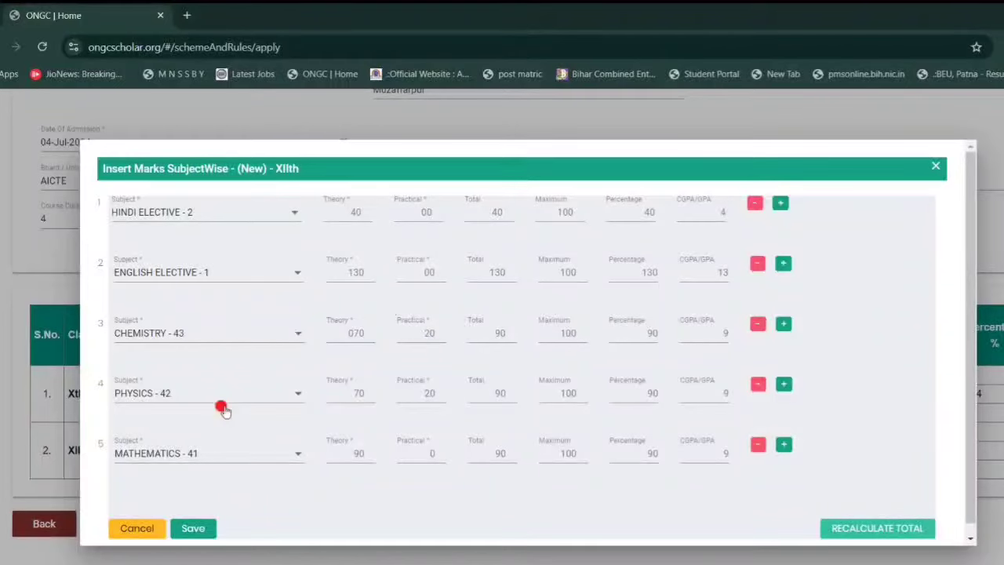
pyautogui.click(193, 528)
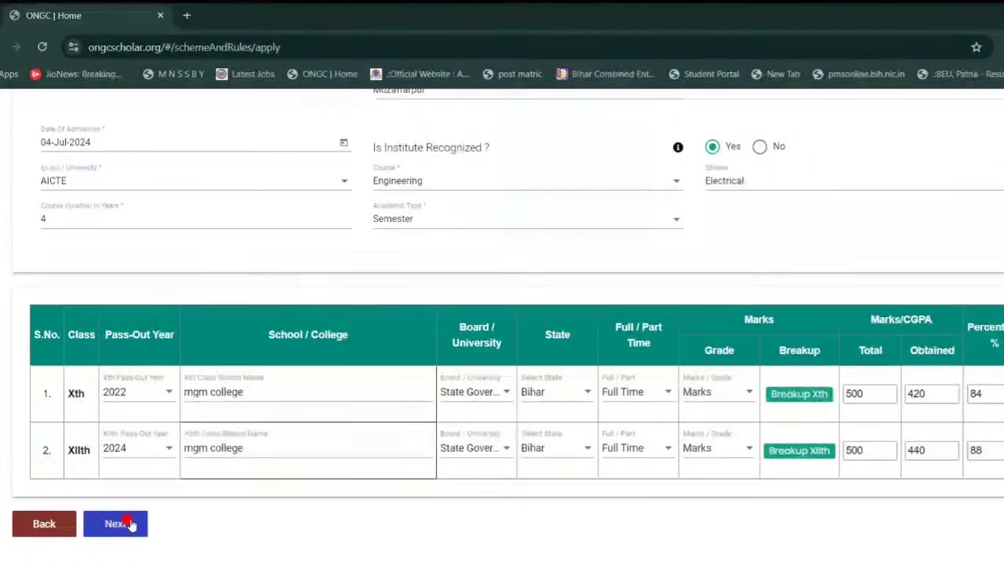
pyautogui.click(131, 523)
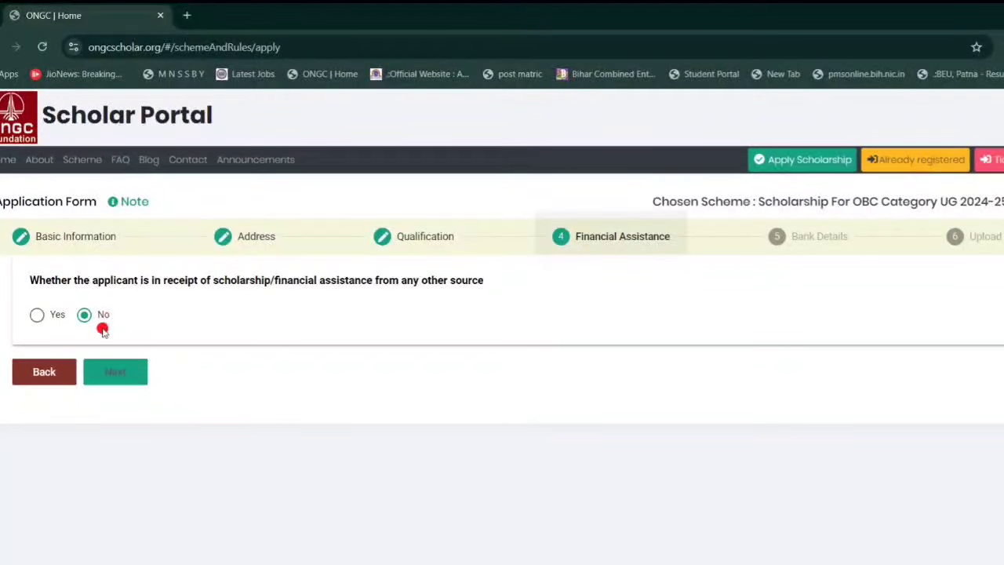
# Step: Submit the financial assistance section with No selected, and choose State Bank of India (SBBJ) as the bank in the bank details
pyautogui.click(118, 372)
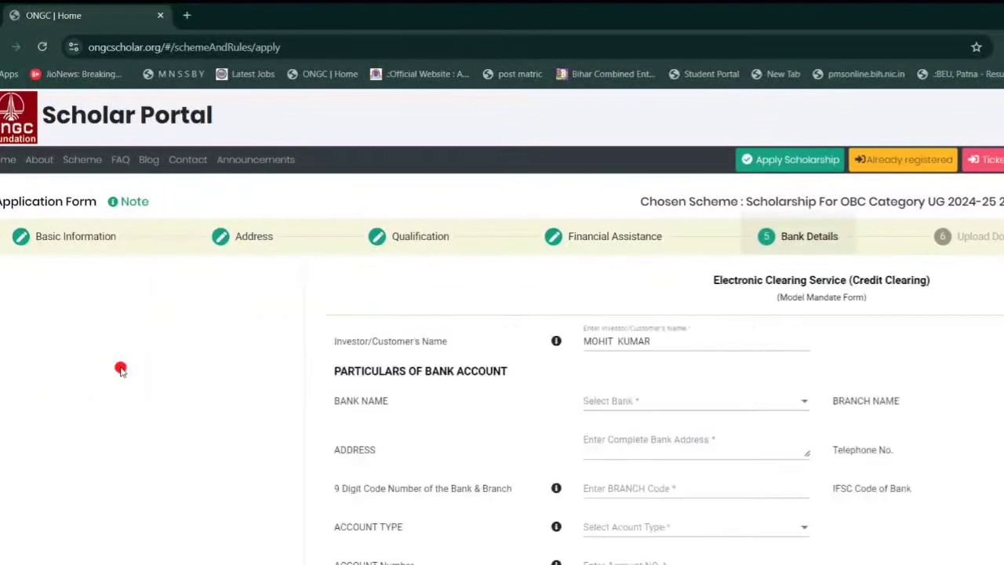
pyautogui.scroll(-1, 310, 325)
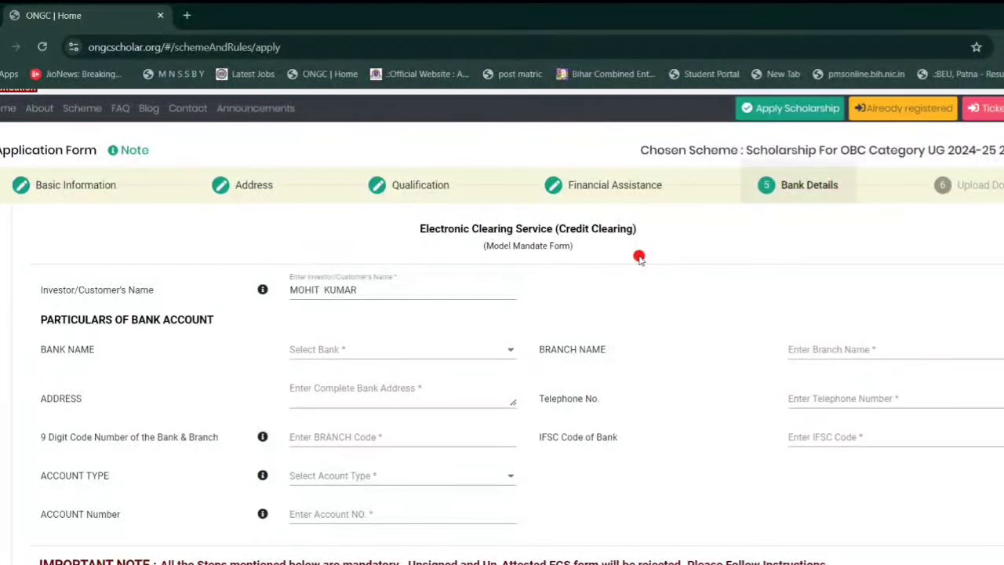
pyautogui.click(352, 351)
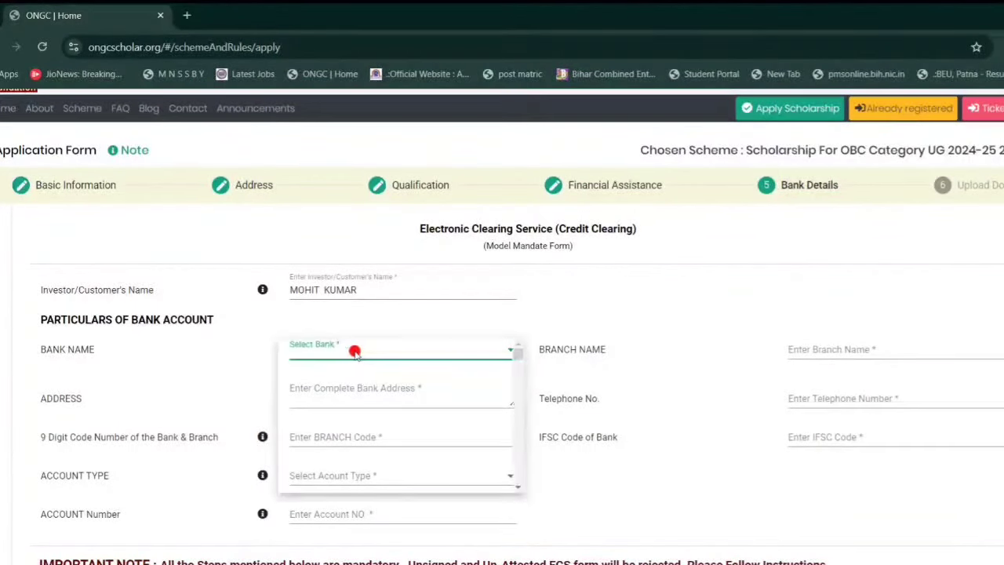
pyautogui.scroll(-5, 369, 473)
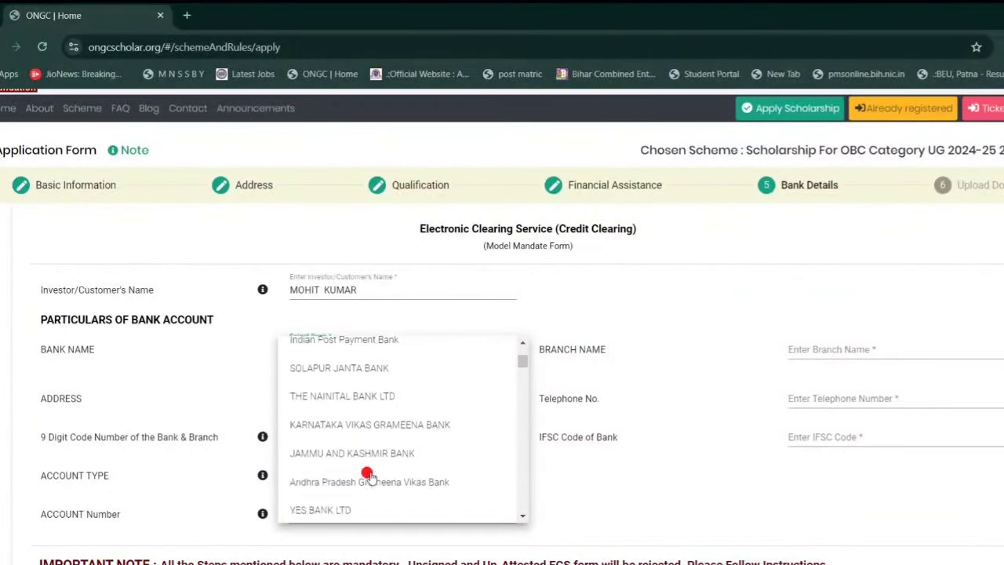
pyautogui.scroll(-3, 368, 475)
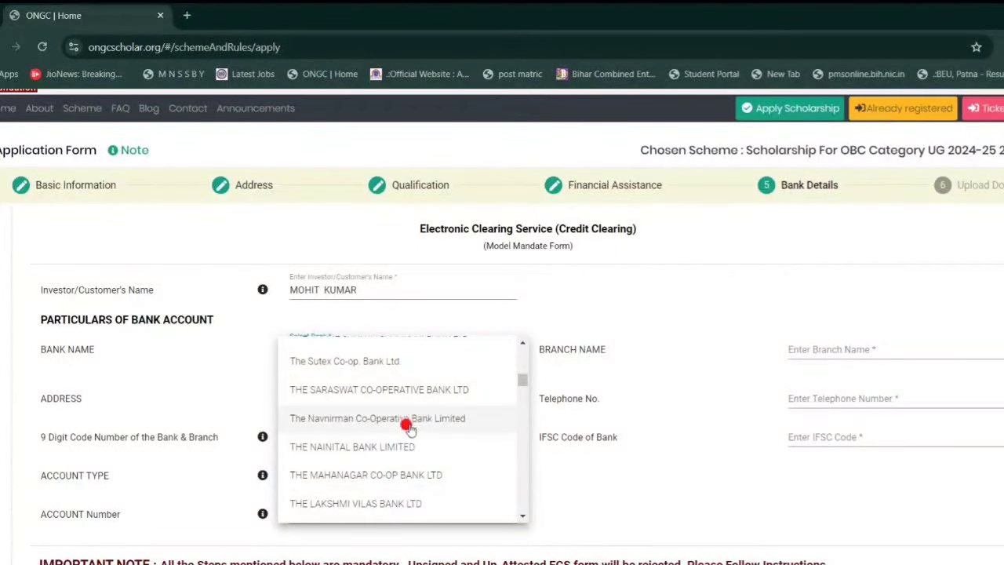
pyautogui.scroll(-3, 406, 419)
pyautogui.scroll(-3, 406, 424)
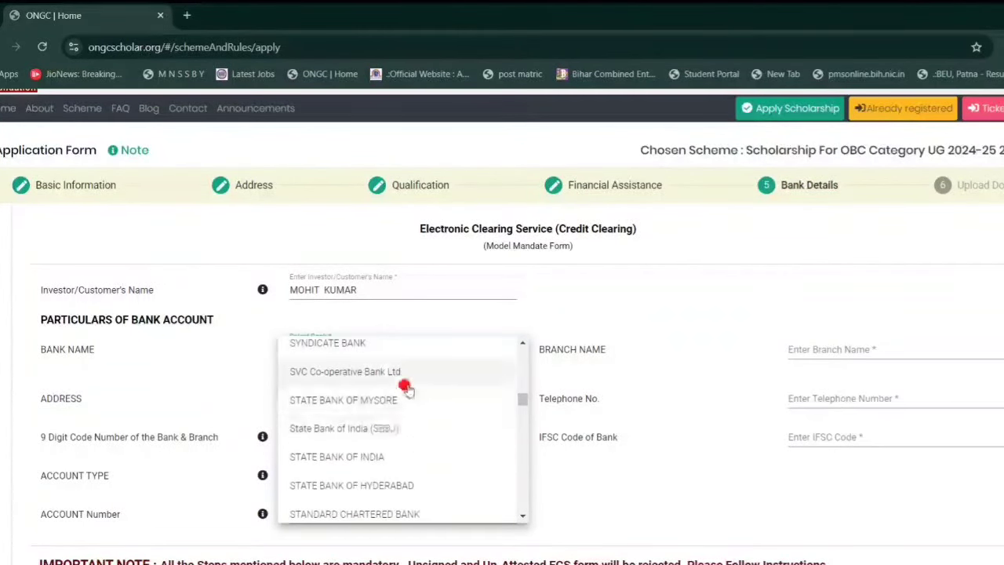
pyautogui.click(377, 429)
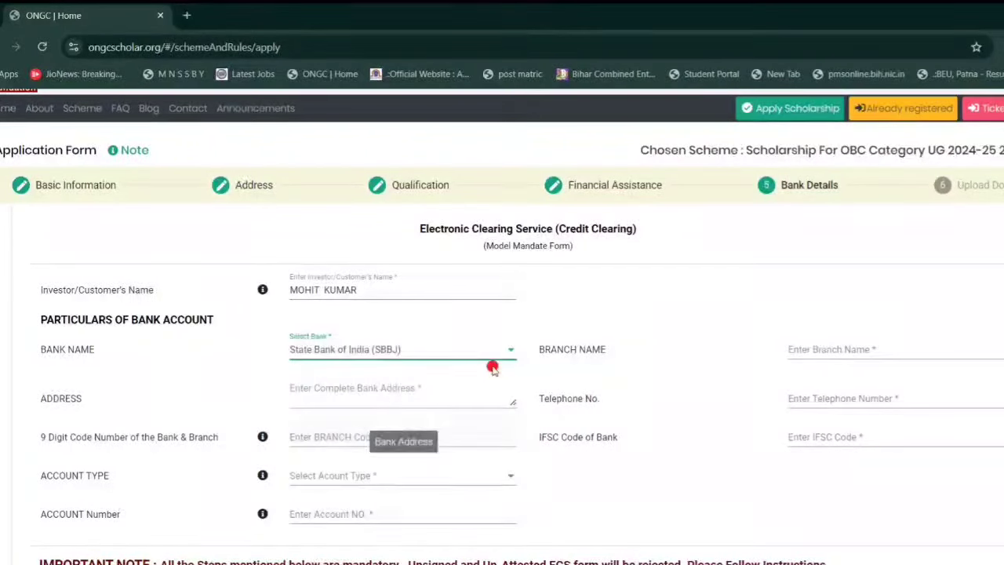
# Step: Complete the bank details with branch and address patna, 9-digit code 852551252, IFSC SBIN022120, Saving Account, and the telephone and account numbers
pyautogui.click(370, 386)
pyautogui.click(801, 388)
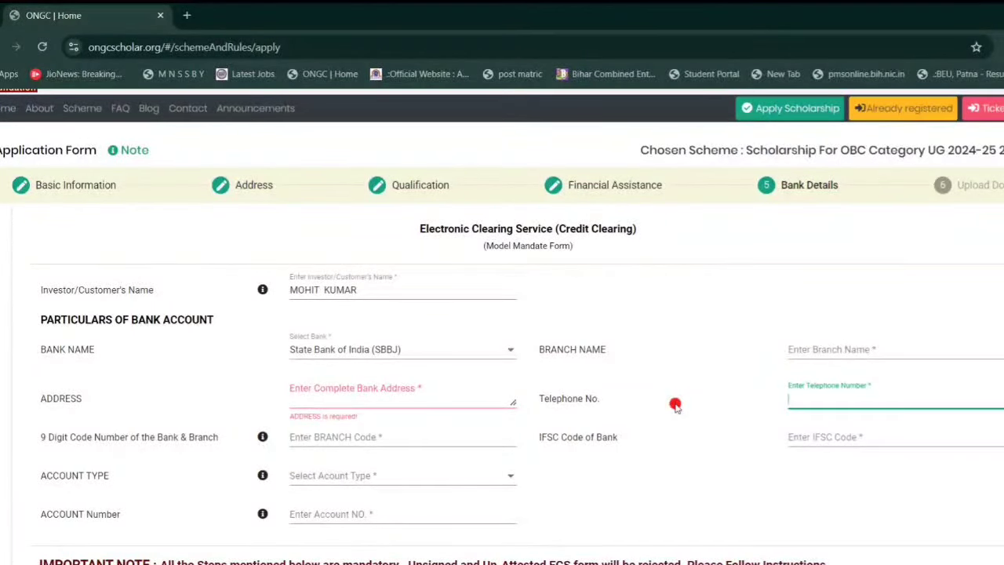
pyautogui.scroll(-1, 608, 422)
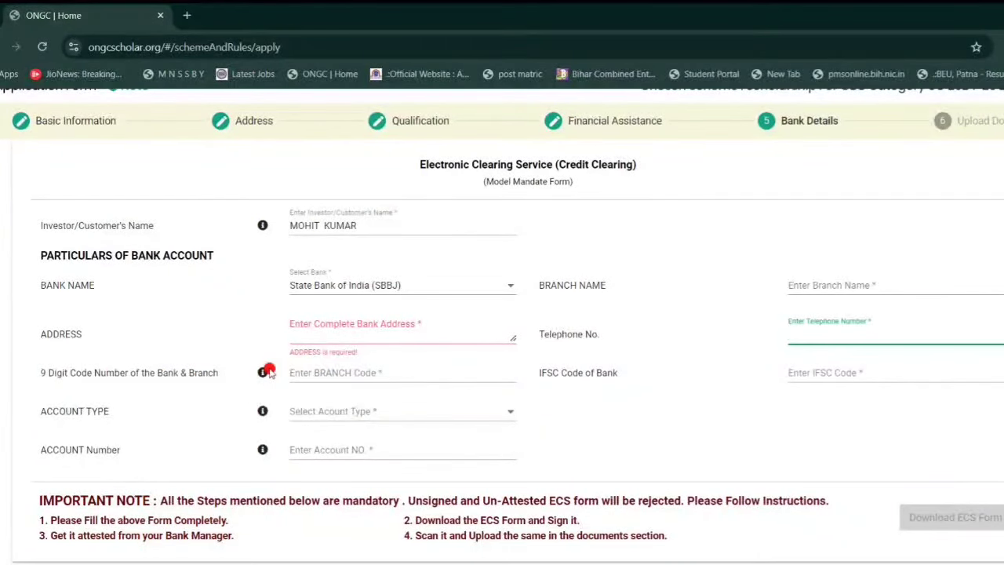
pyautogui.moveTo(263, 376)
pyautogui.click(823, 367)
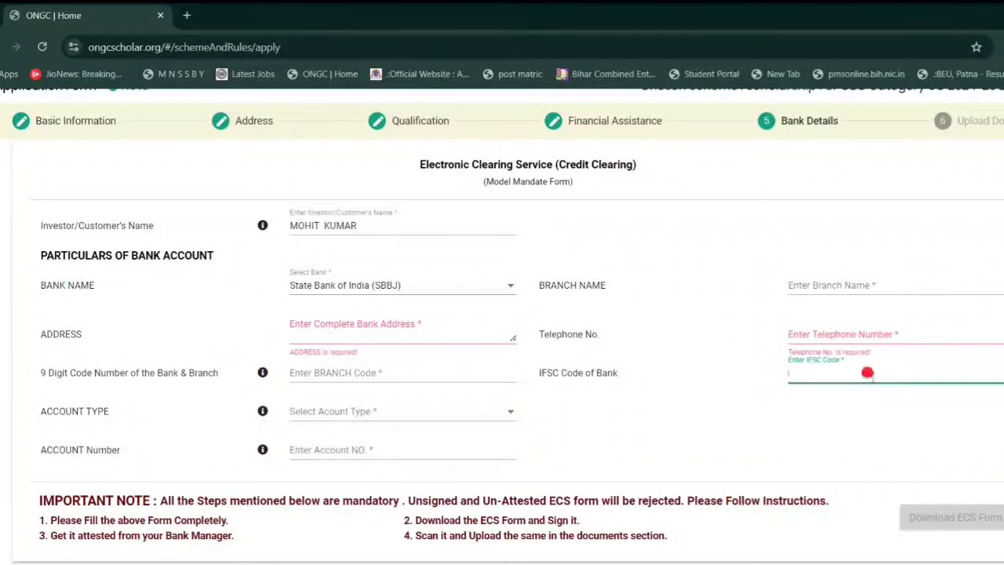
pyautogui.click(321, 415)
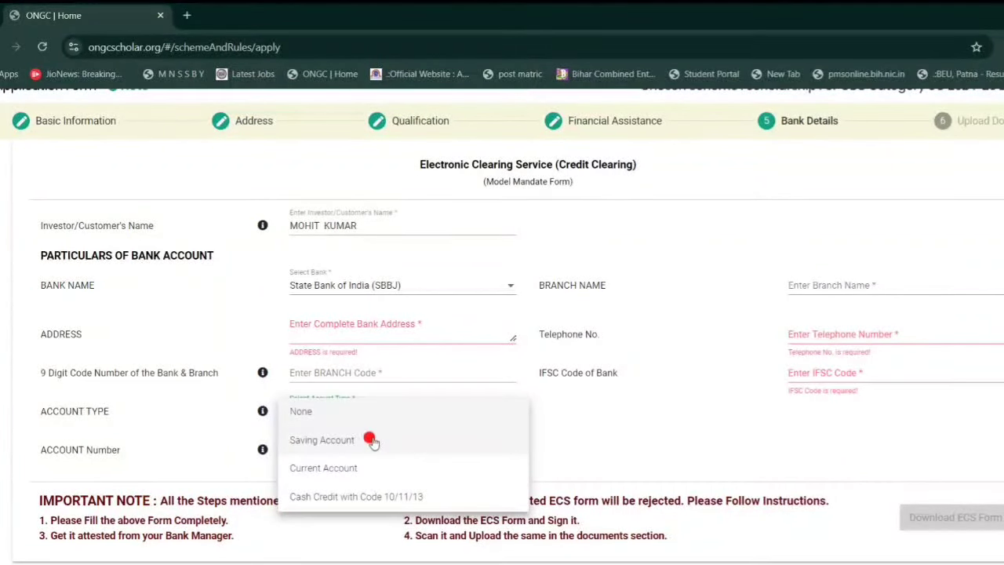
pyautogui.click(370, 440)
pyautogui.scroll(-2, 353, 424)
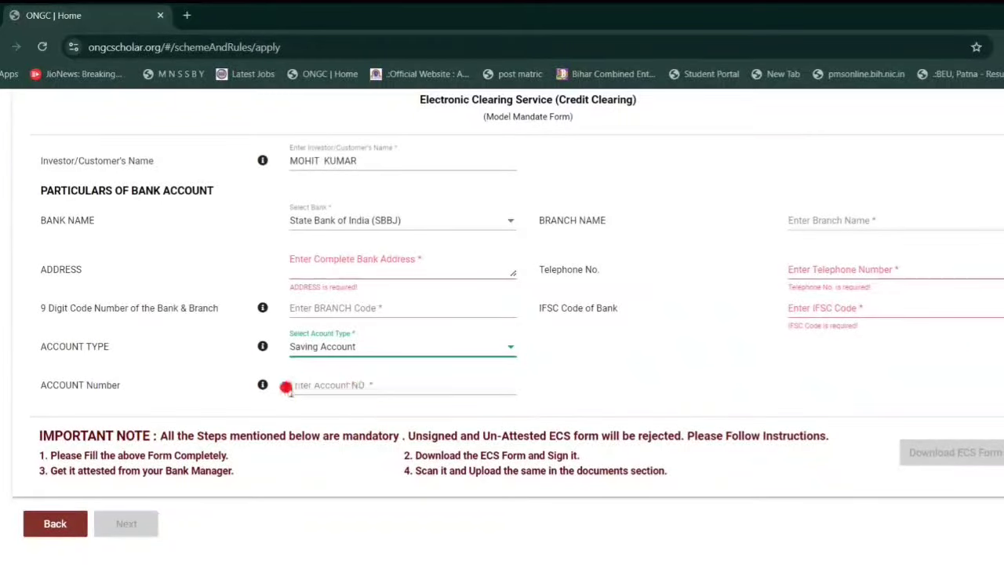
pyautogui.click(288, 399)
pyautogui.click(335, 380)
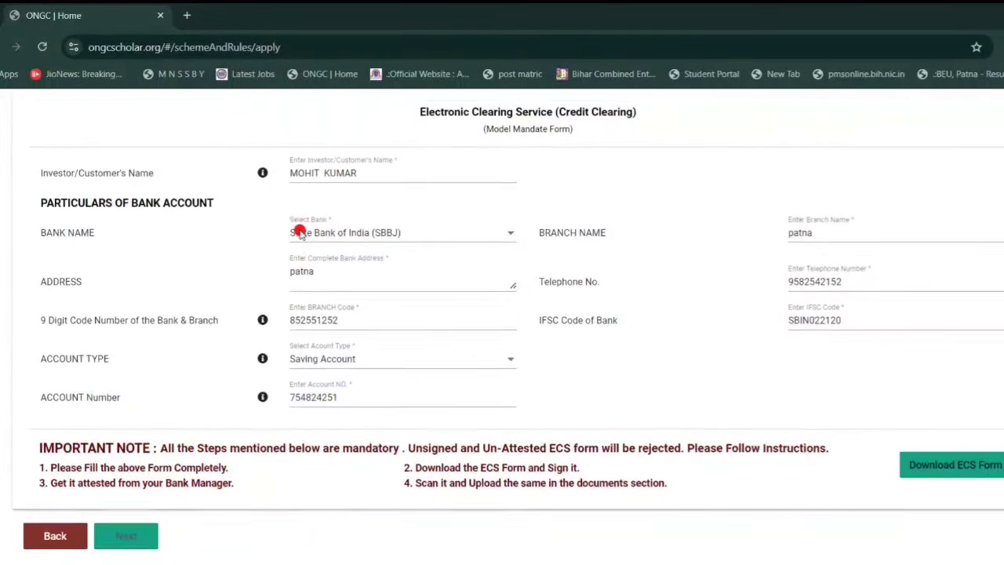
pyautogui.scroll(3, 298, 229)
pyautogui.scroll(-2, 299, 229)
pyautogui.scroll(-1, 300, 232)
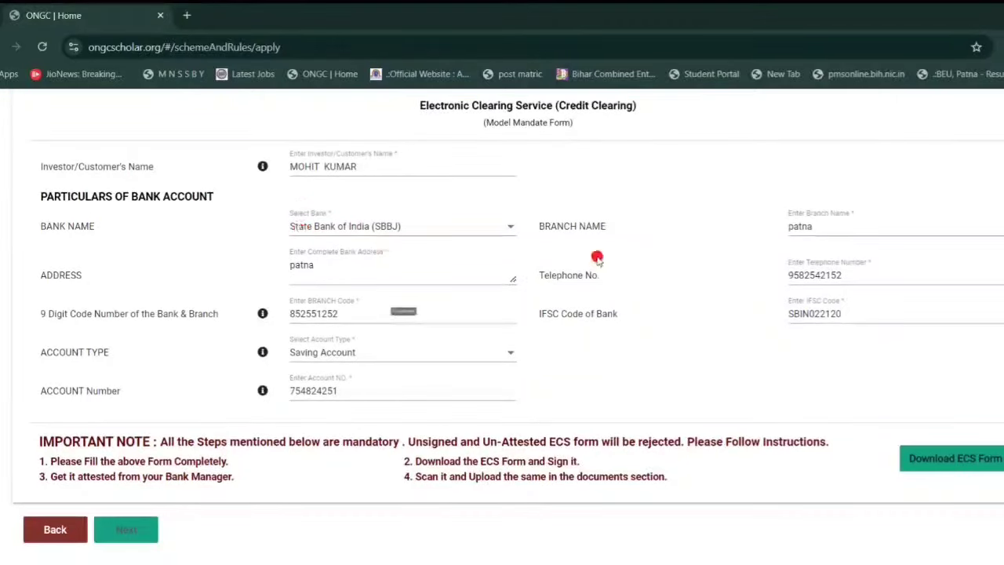
# Step: Download the ECS form and open ANNEX-B.pdf to check its bank particulars, declaration, signature and bank stamp fields
pyautogui.click(977, 459)
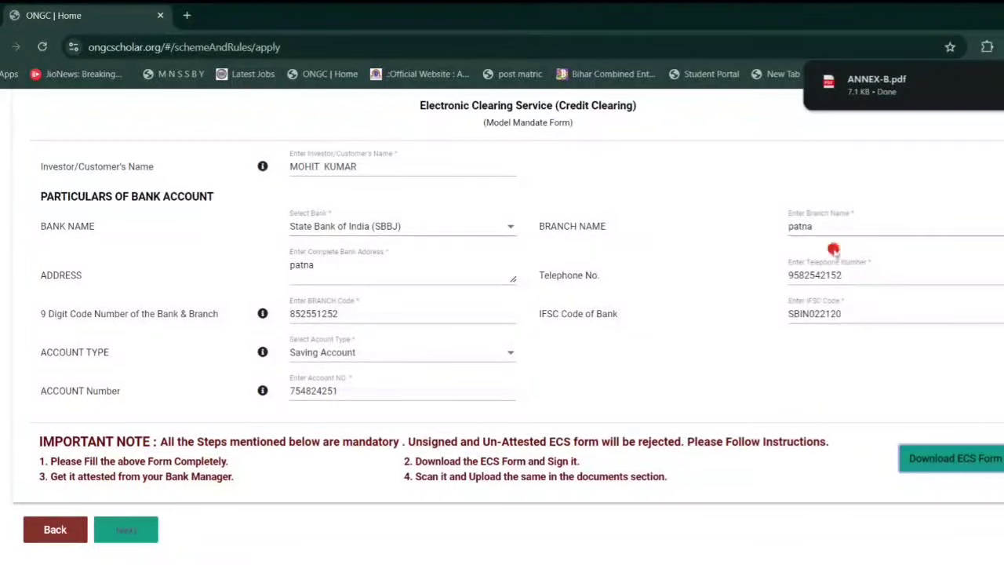
pyautogui.click(889, 98)
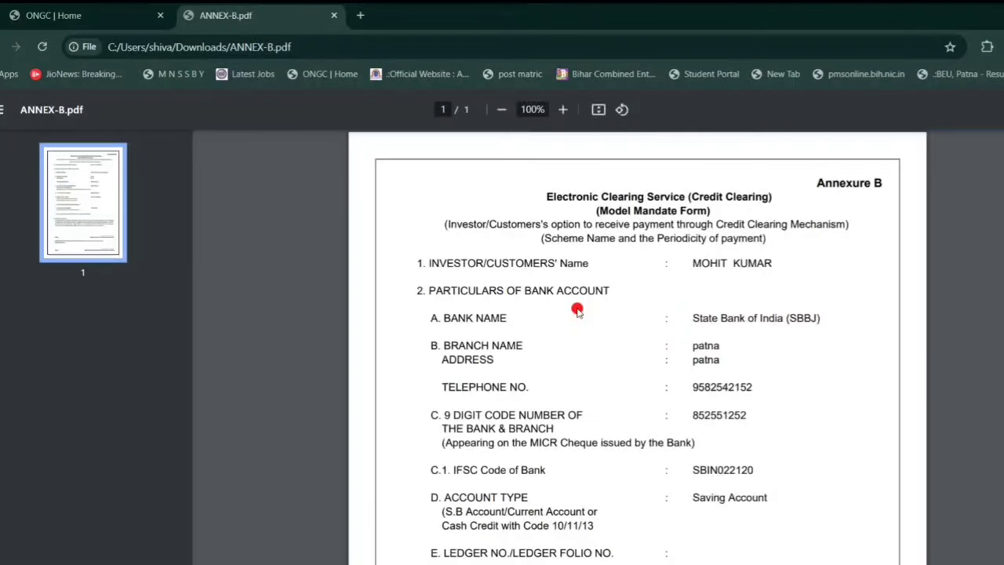
pyautogui.scroll(-1, 578, 308)
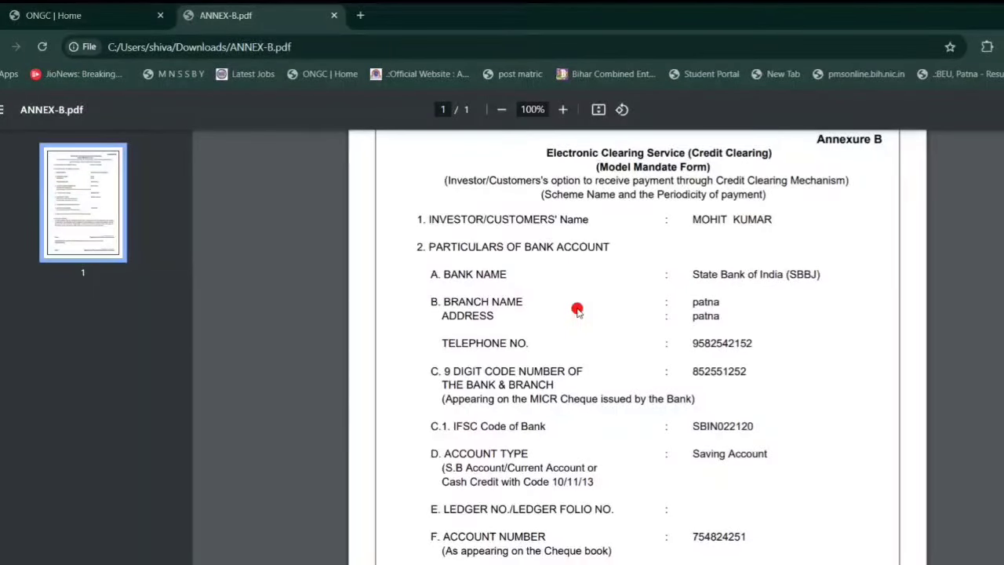
pyautogui.scroll(-5, 711, 314)
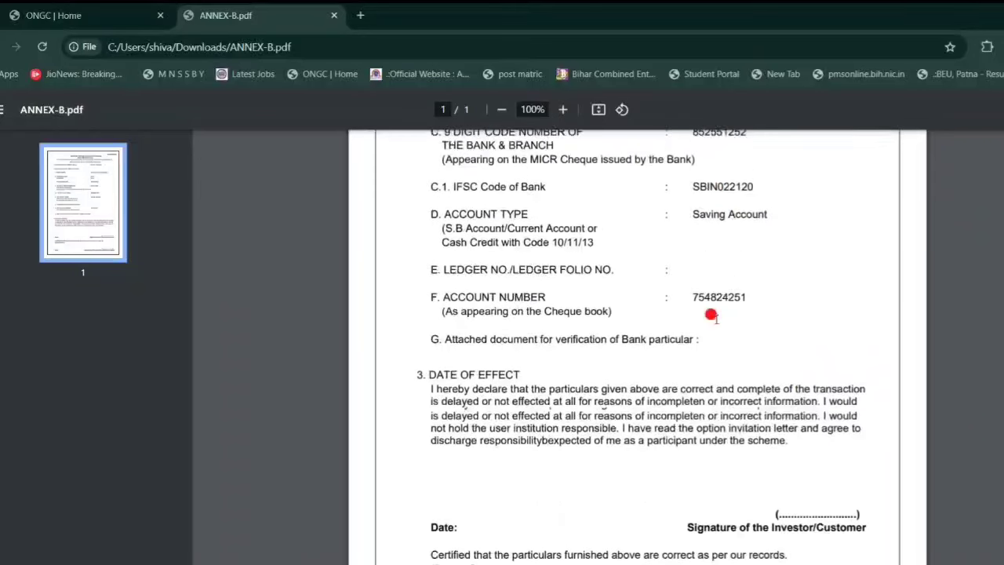
pyautogui.scroll(-2, 711, 314)
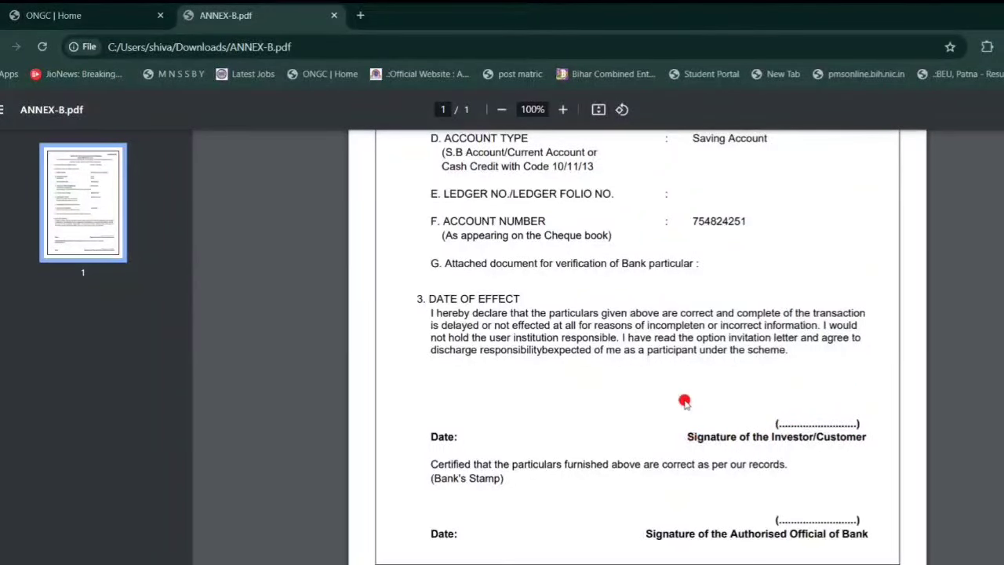
pyautogui.scroll(1, 706, 410)
pyautogui.scroll(-1, 706, 409)
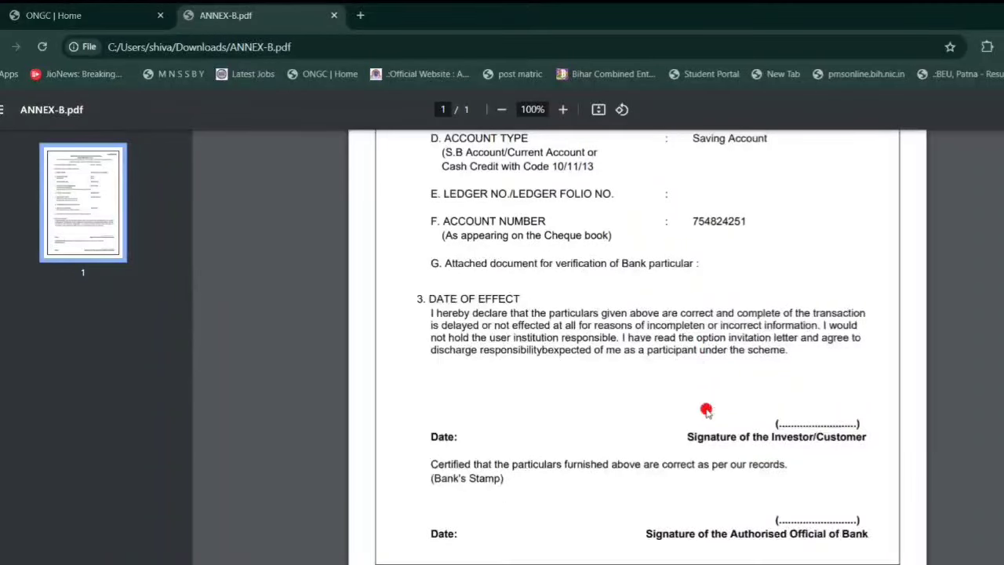
pyautogui.scroll(3, 706, 409)
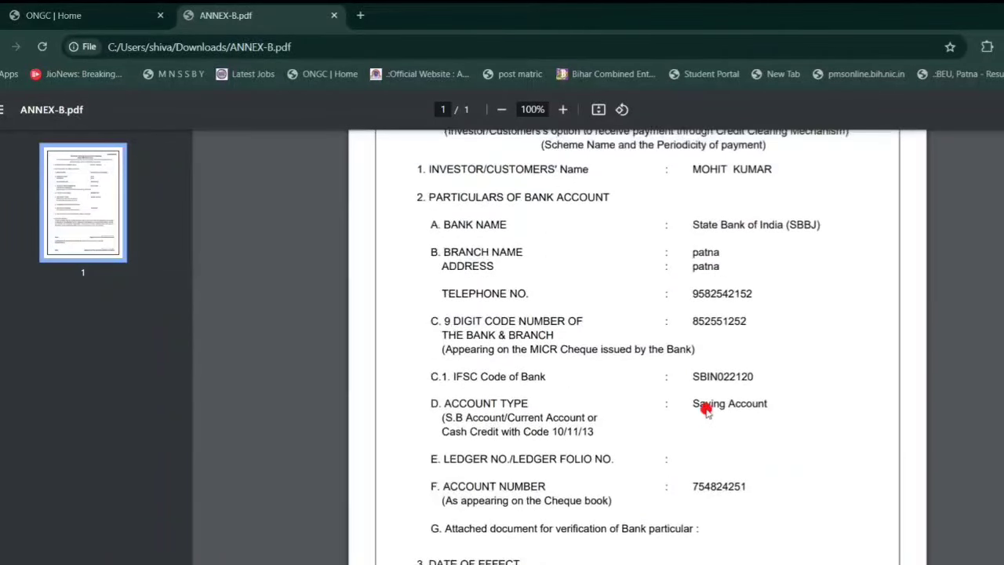
pyautogui.scroll(-3, 706, 409)
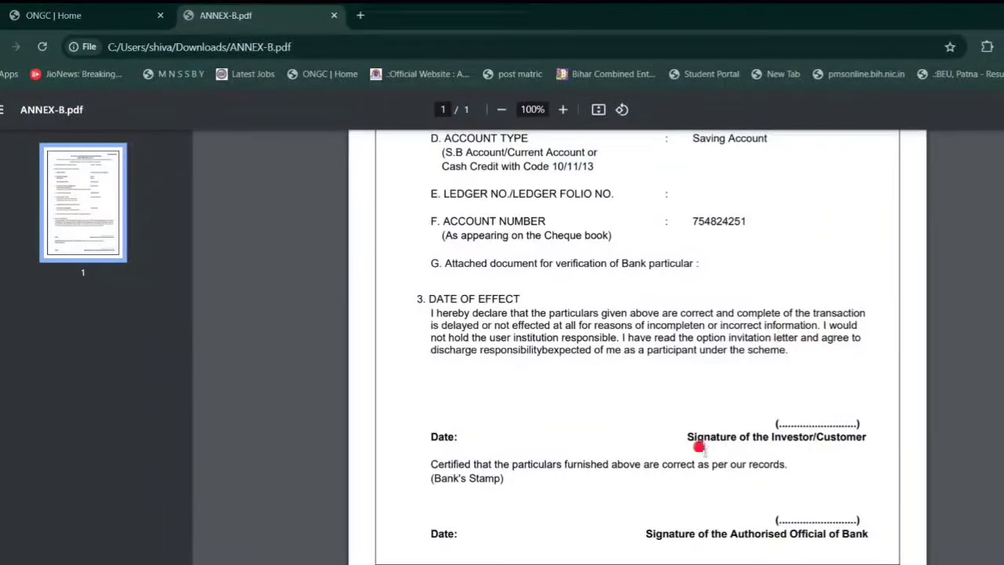
# Step: Return to the scholarship application and submit the bank details section
pyautogui.hotkey('ctrl', 'Tab')
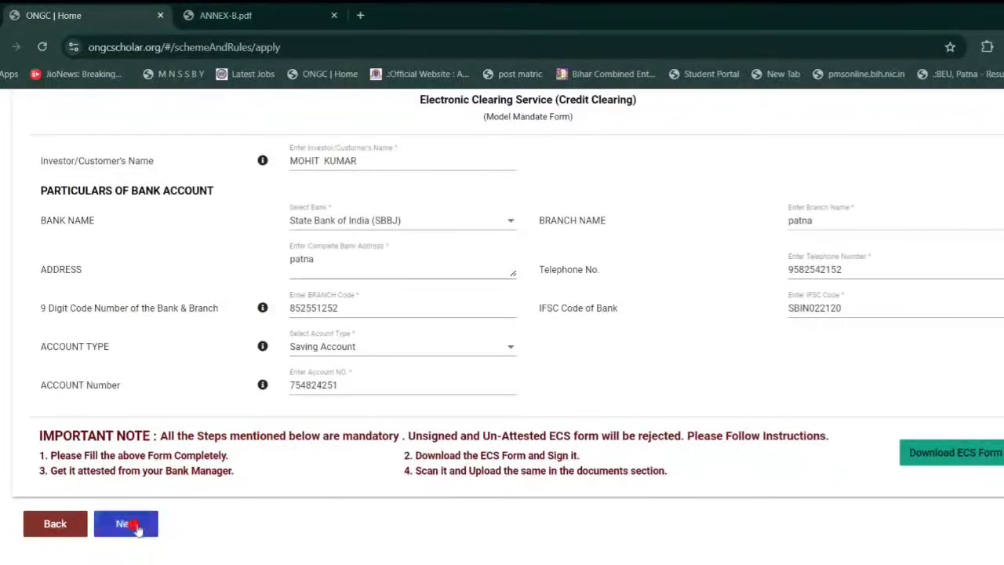
pyautogui.click(137, 530)
# Step: Examine the document upload section's file format, size and attestation notes, and the list of required documents and document numbers
pyautogui.scroll(-3, 416, 330)
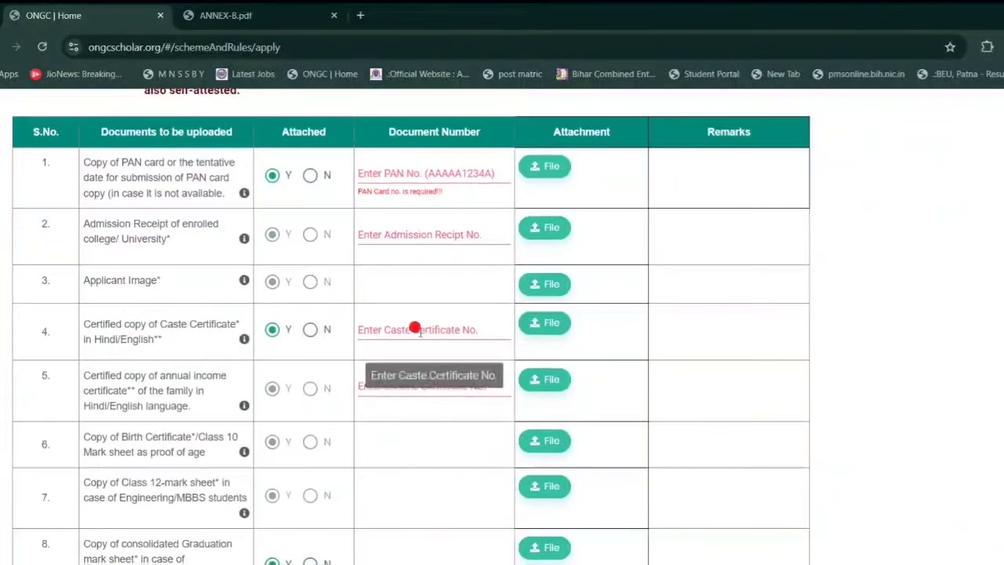
pyautogui.scroll(1, 417, 330)
pyautogui.scroll(-1, 417, 329)
pyautogui.scroll(1, 418, 332)
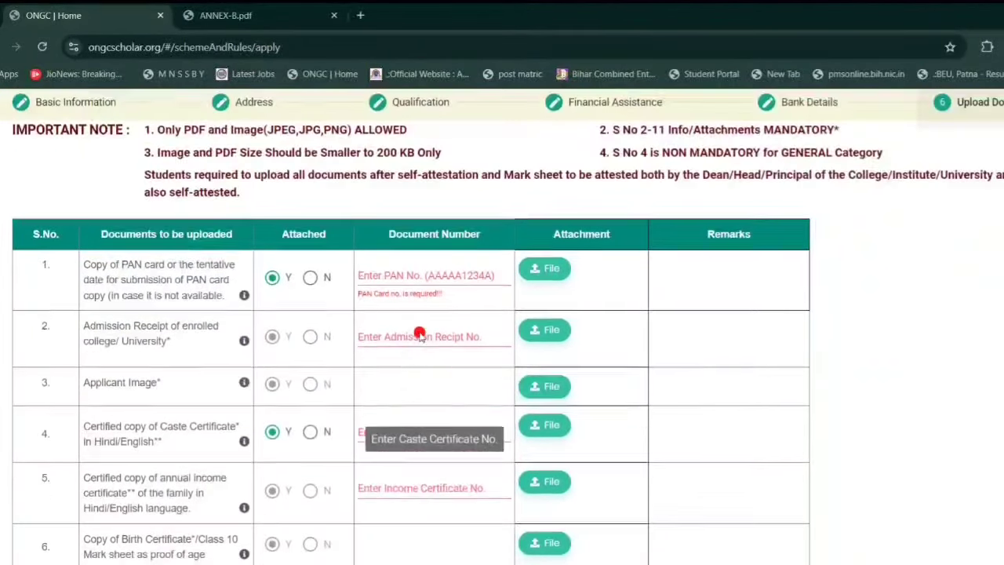
pyautogui.scroll(1, 416, 329)
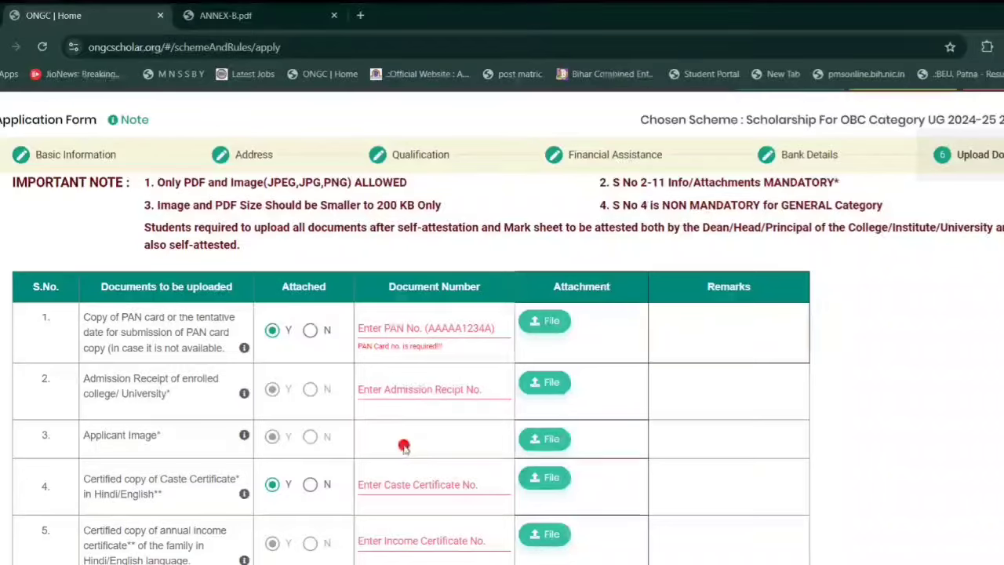
pyautogui.scroll(-6, 404, 446)
pyautogui.scroll(2, 403, 446)
pyautogui.scroll(5, 403, 446)
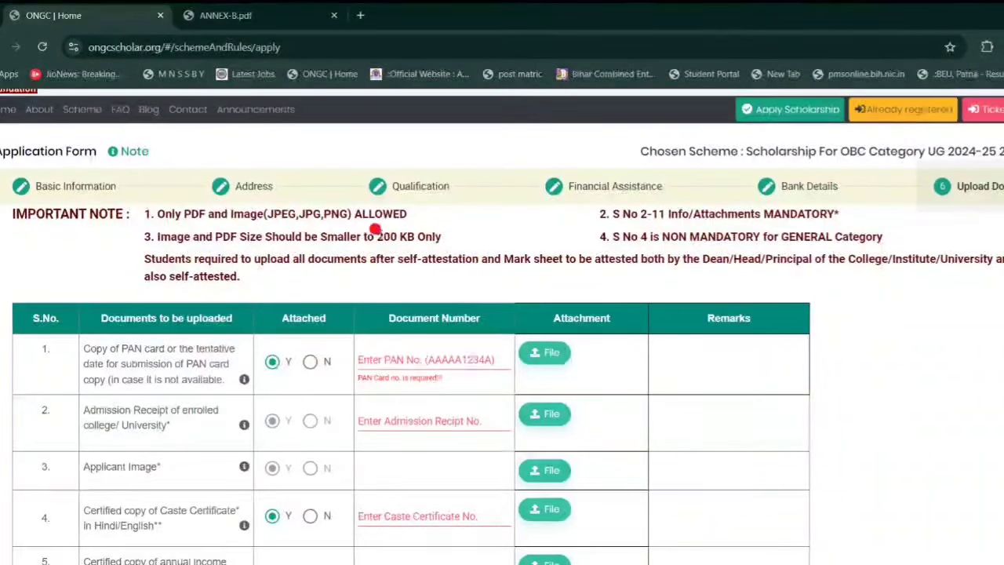
pyautogui.scroll(-1, 673, 233)
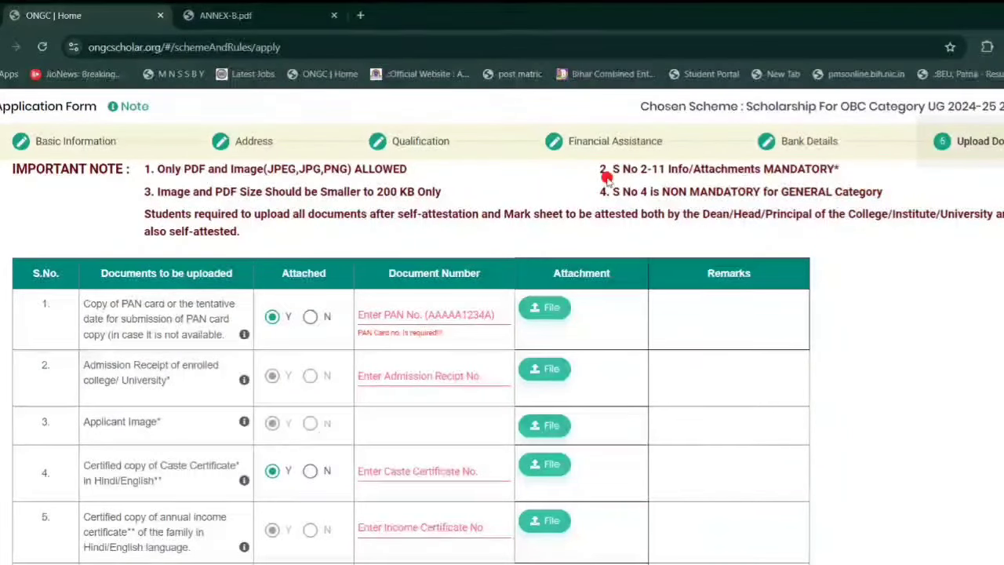
pyautogui.scroll(-1, 227, 350)
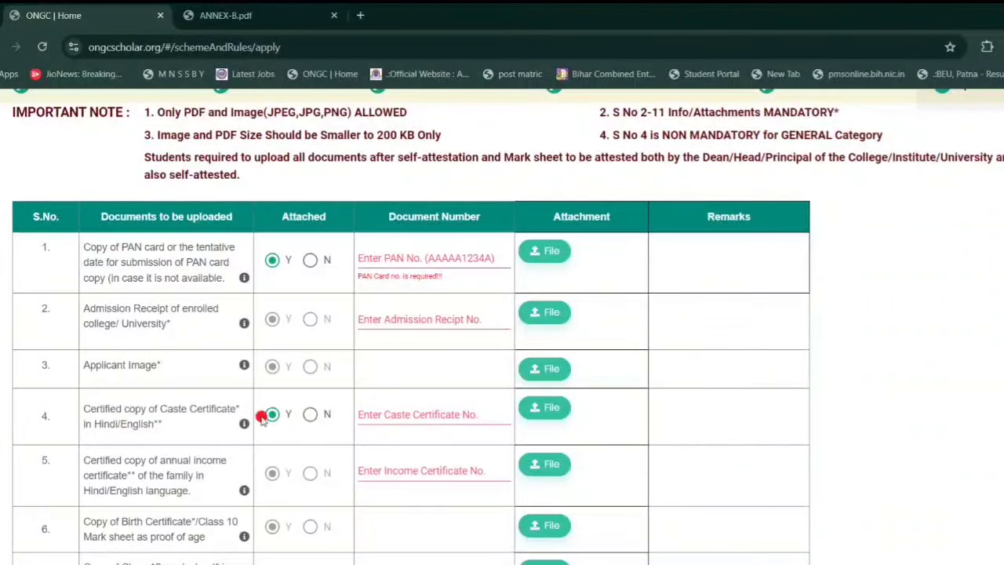
pyautogui.scroll(1, 309, 406)
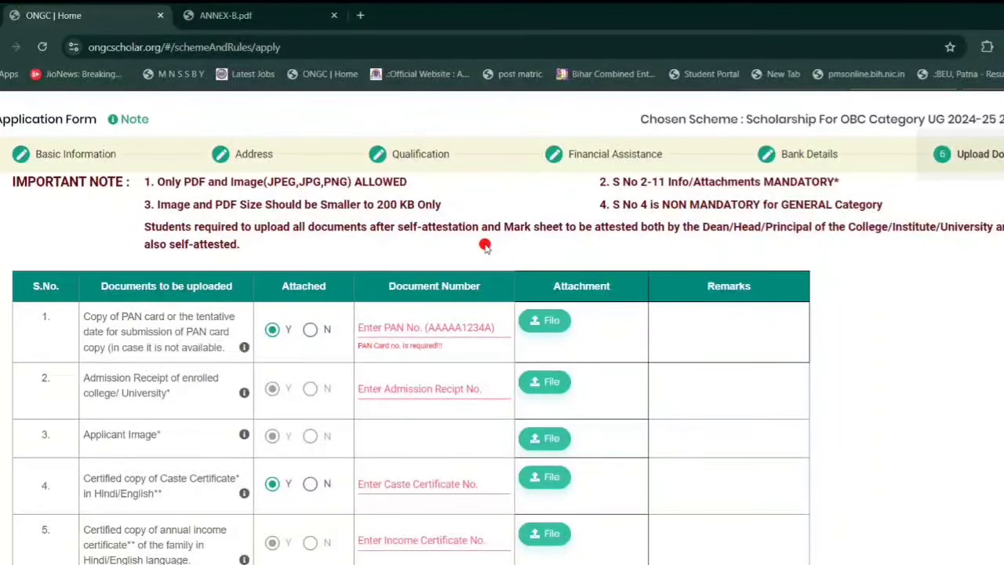
pyautogui.scroll(-1, 484, 246)
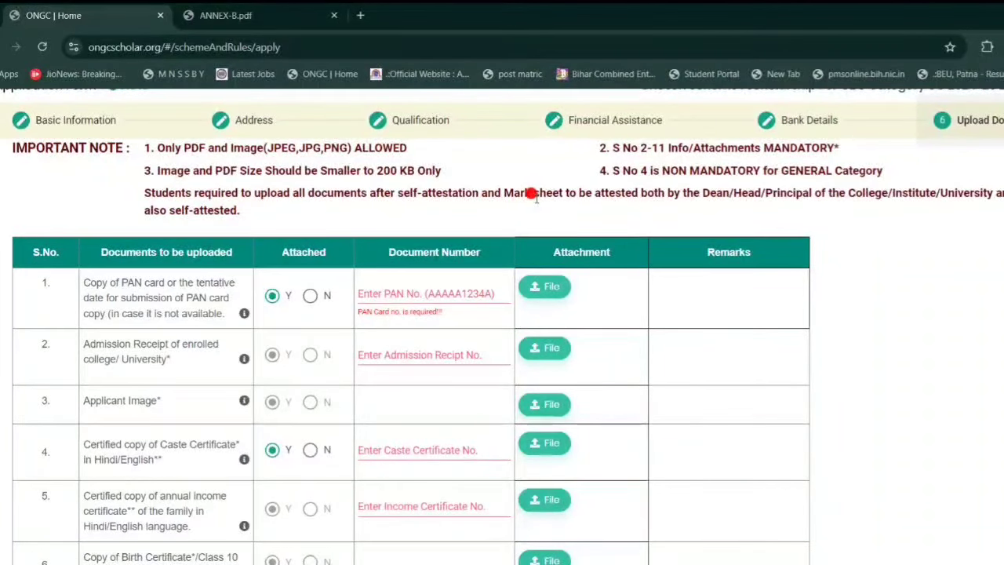
pyautogui.scroll(1, 610, 208)
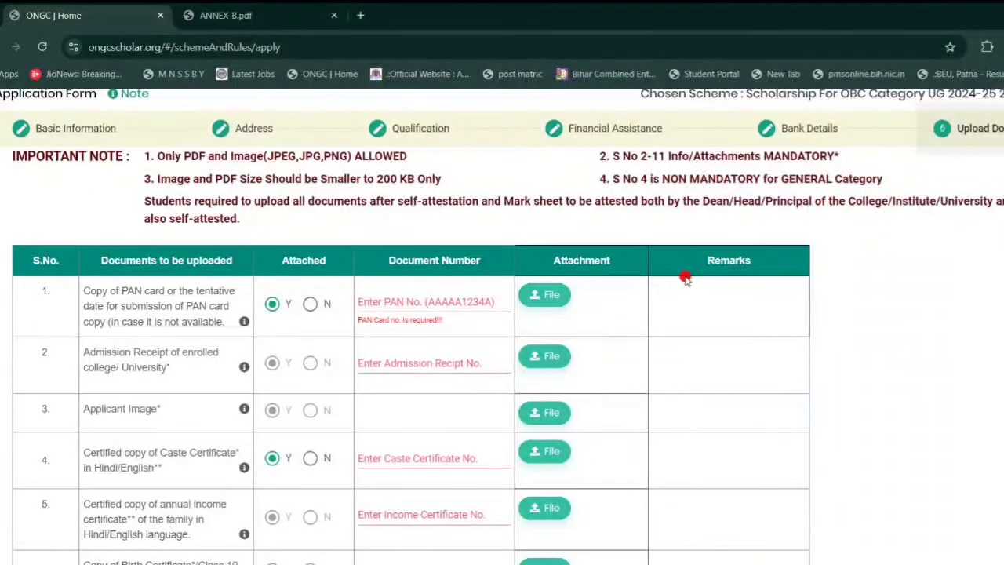
pyautogui.scroll(-3, 174, 280)
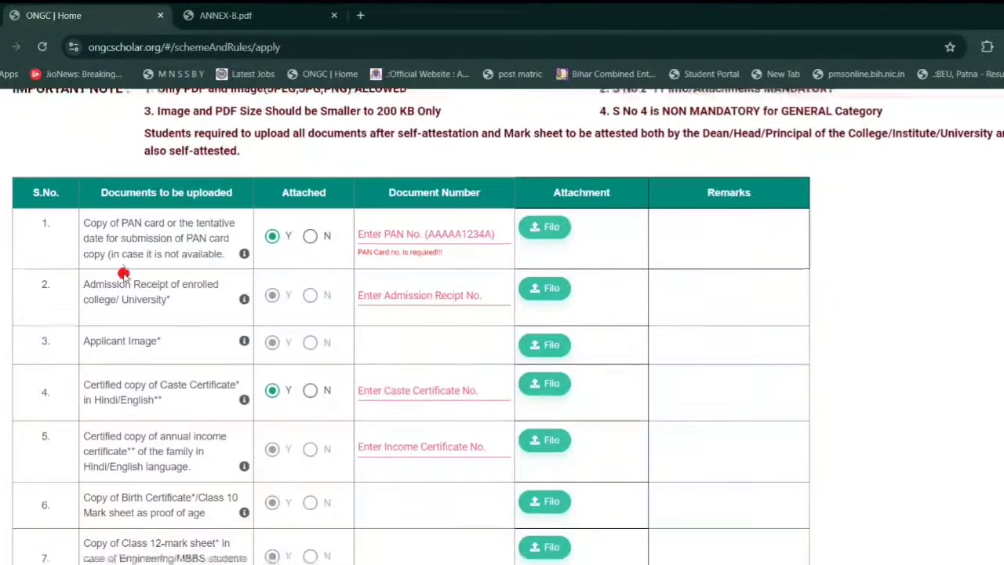